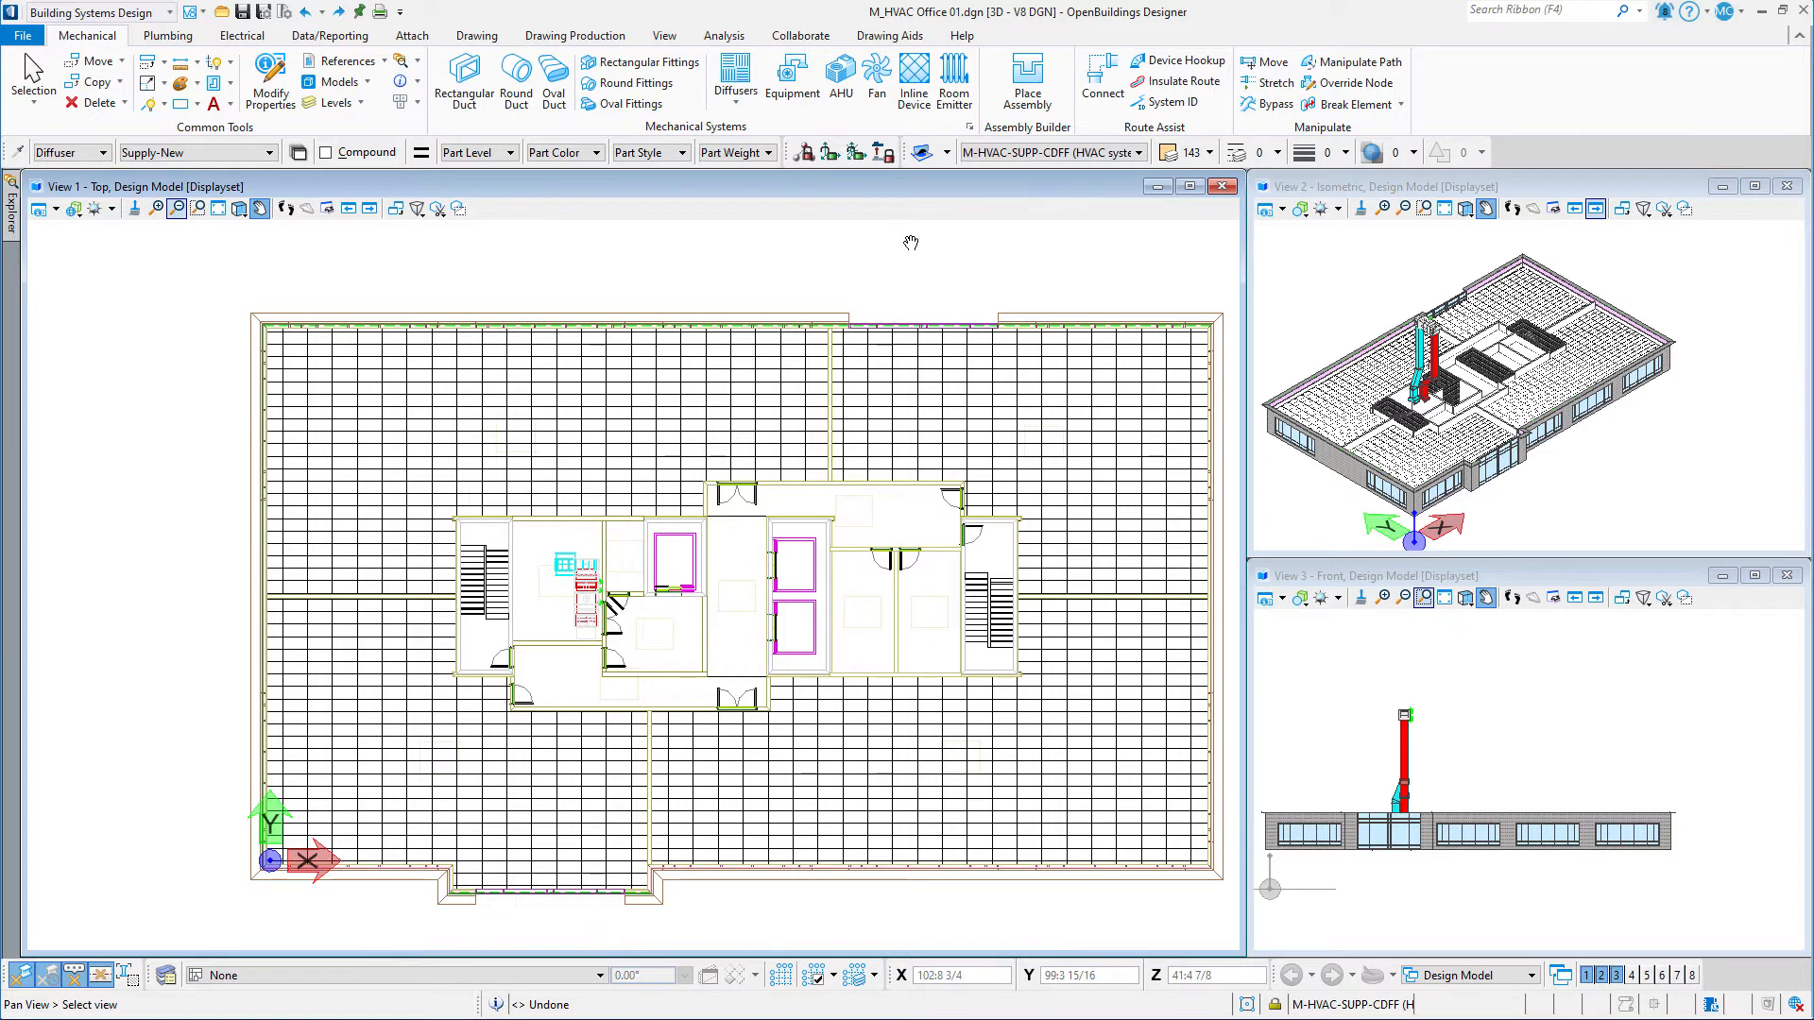
# Start diffuser placement with the Square Ceiling-Round Conn. | Square Diffuser Top component and review its air distribution properties.
pyautogui.click(736, 76)
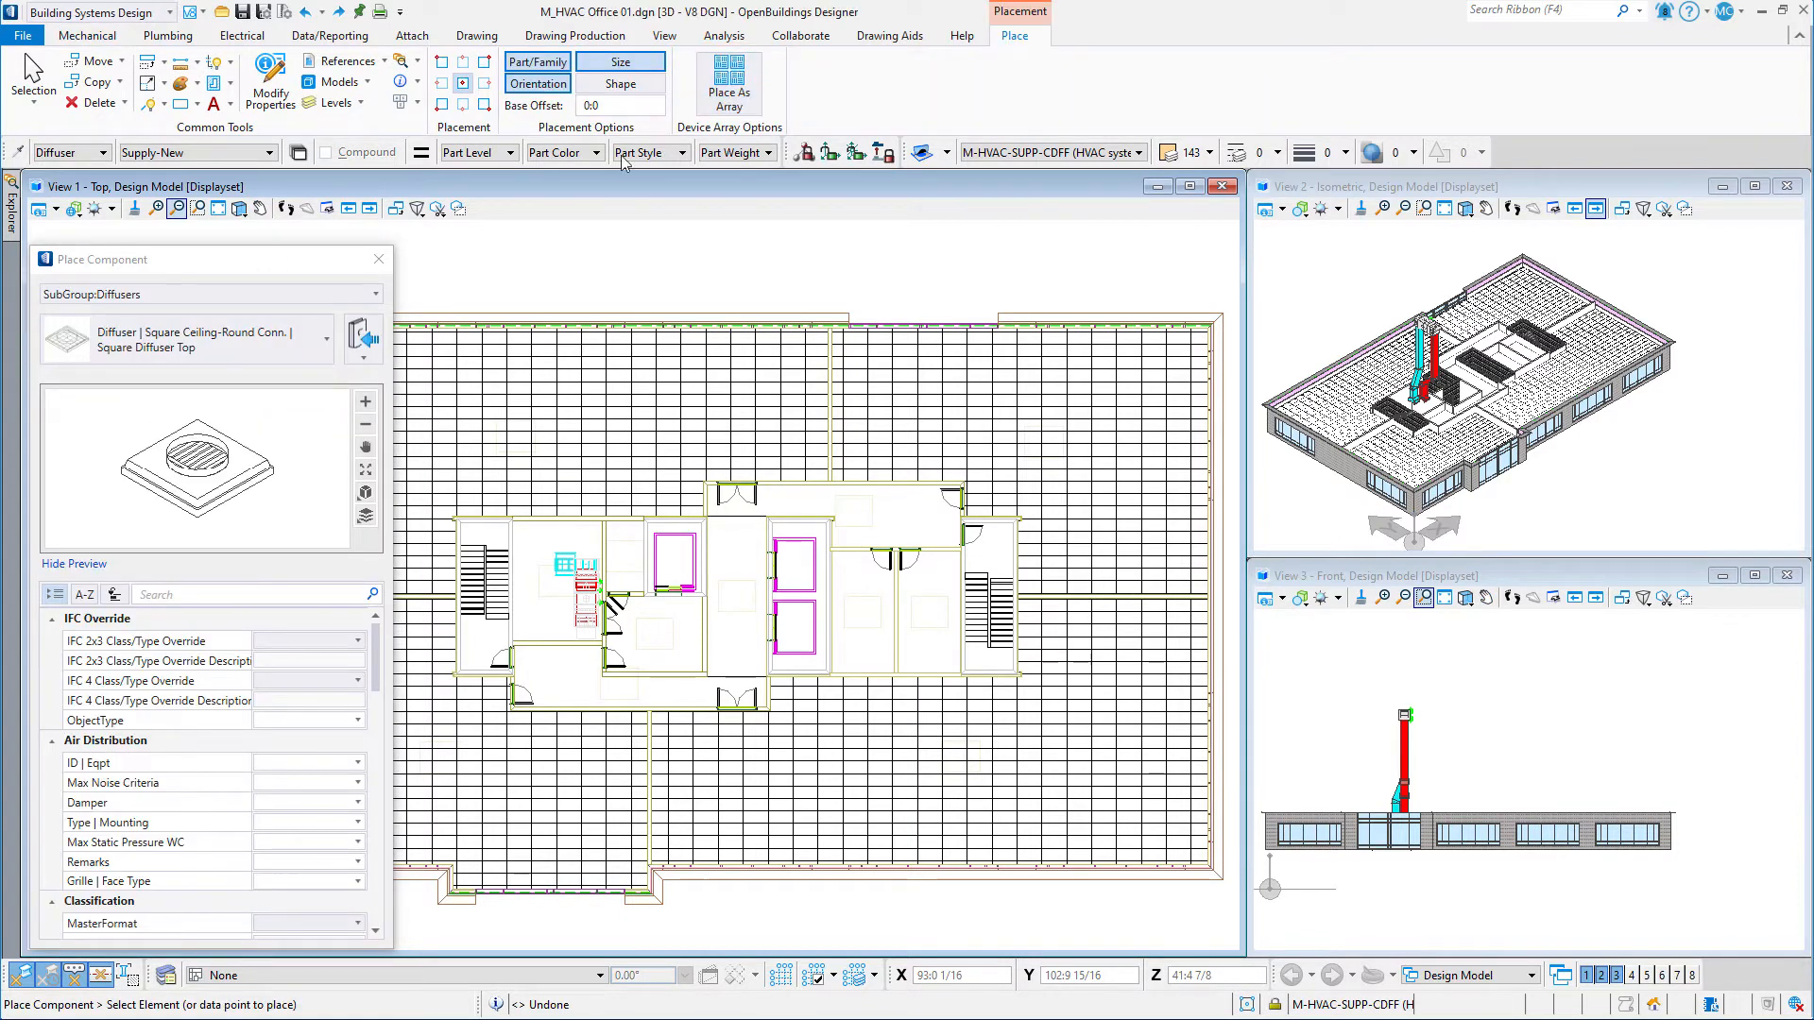
pyautogui.click(337, 344)
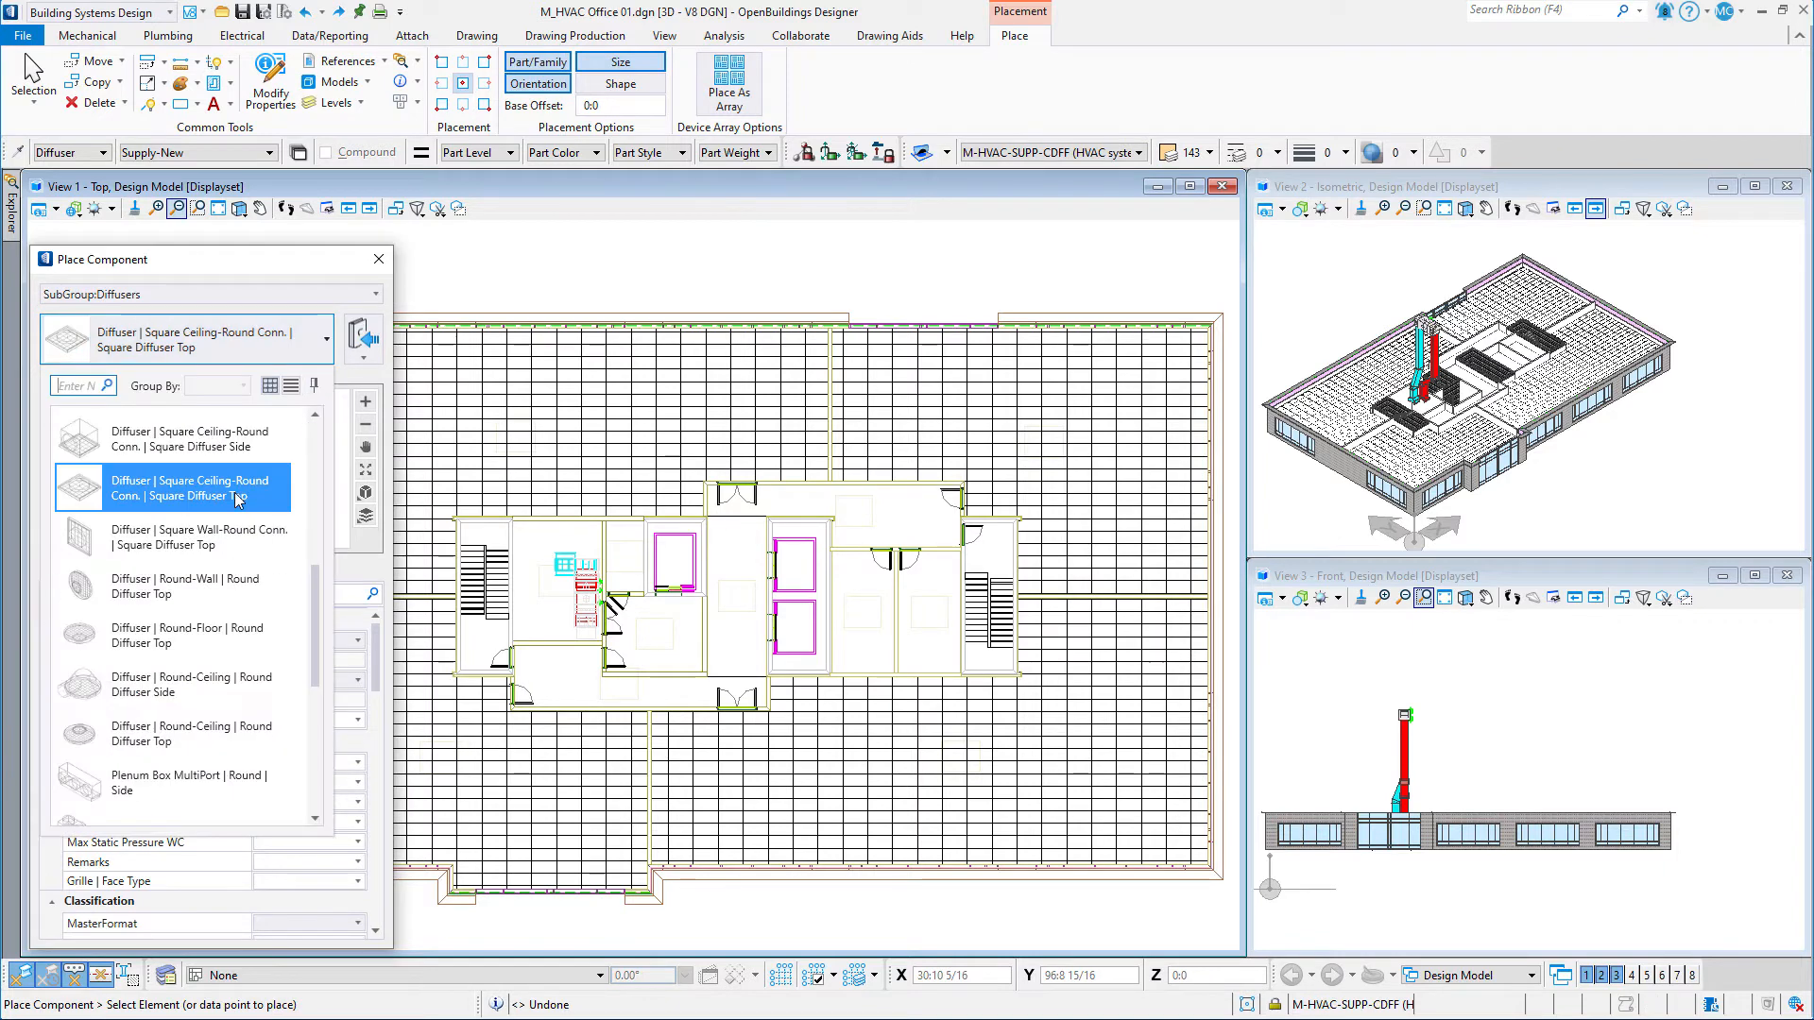
pyautogui.click(238, 501)
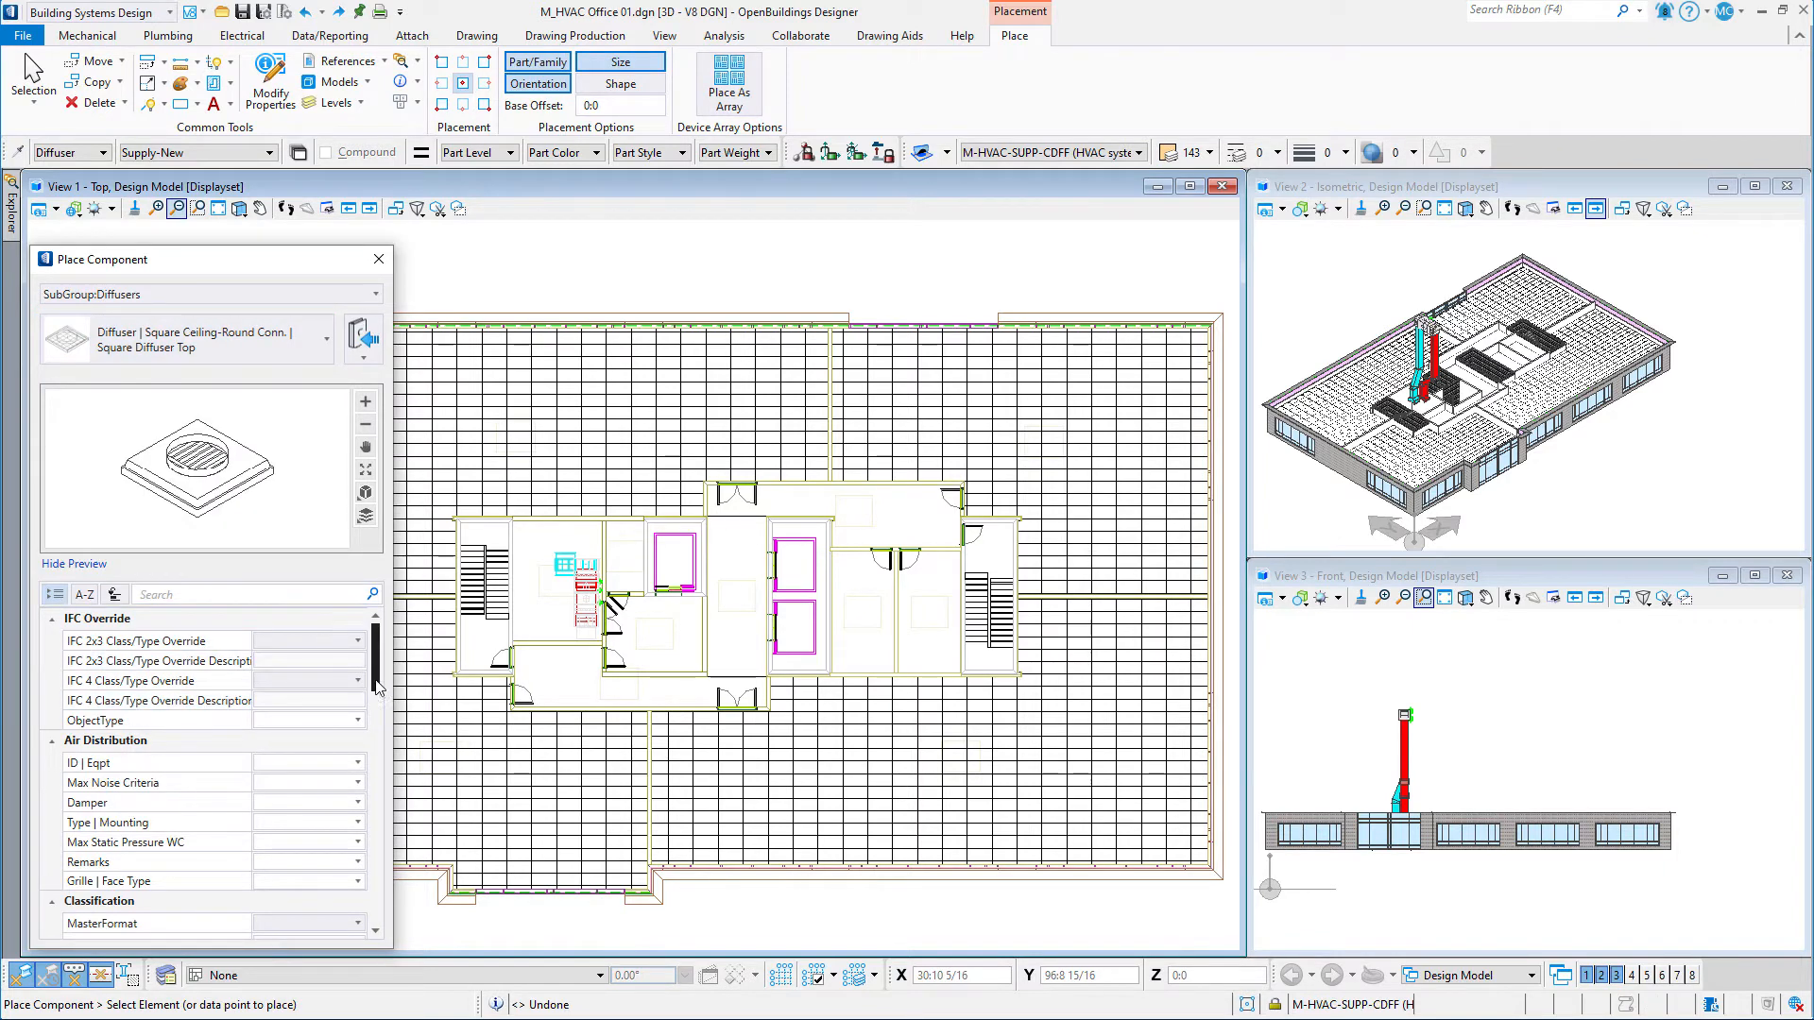
pyautogui.moveTo(378, 677); pyautogui.dragTo(379, 808)
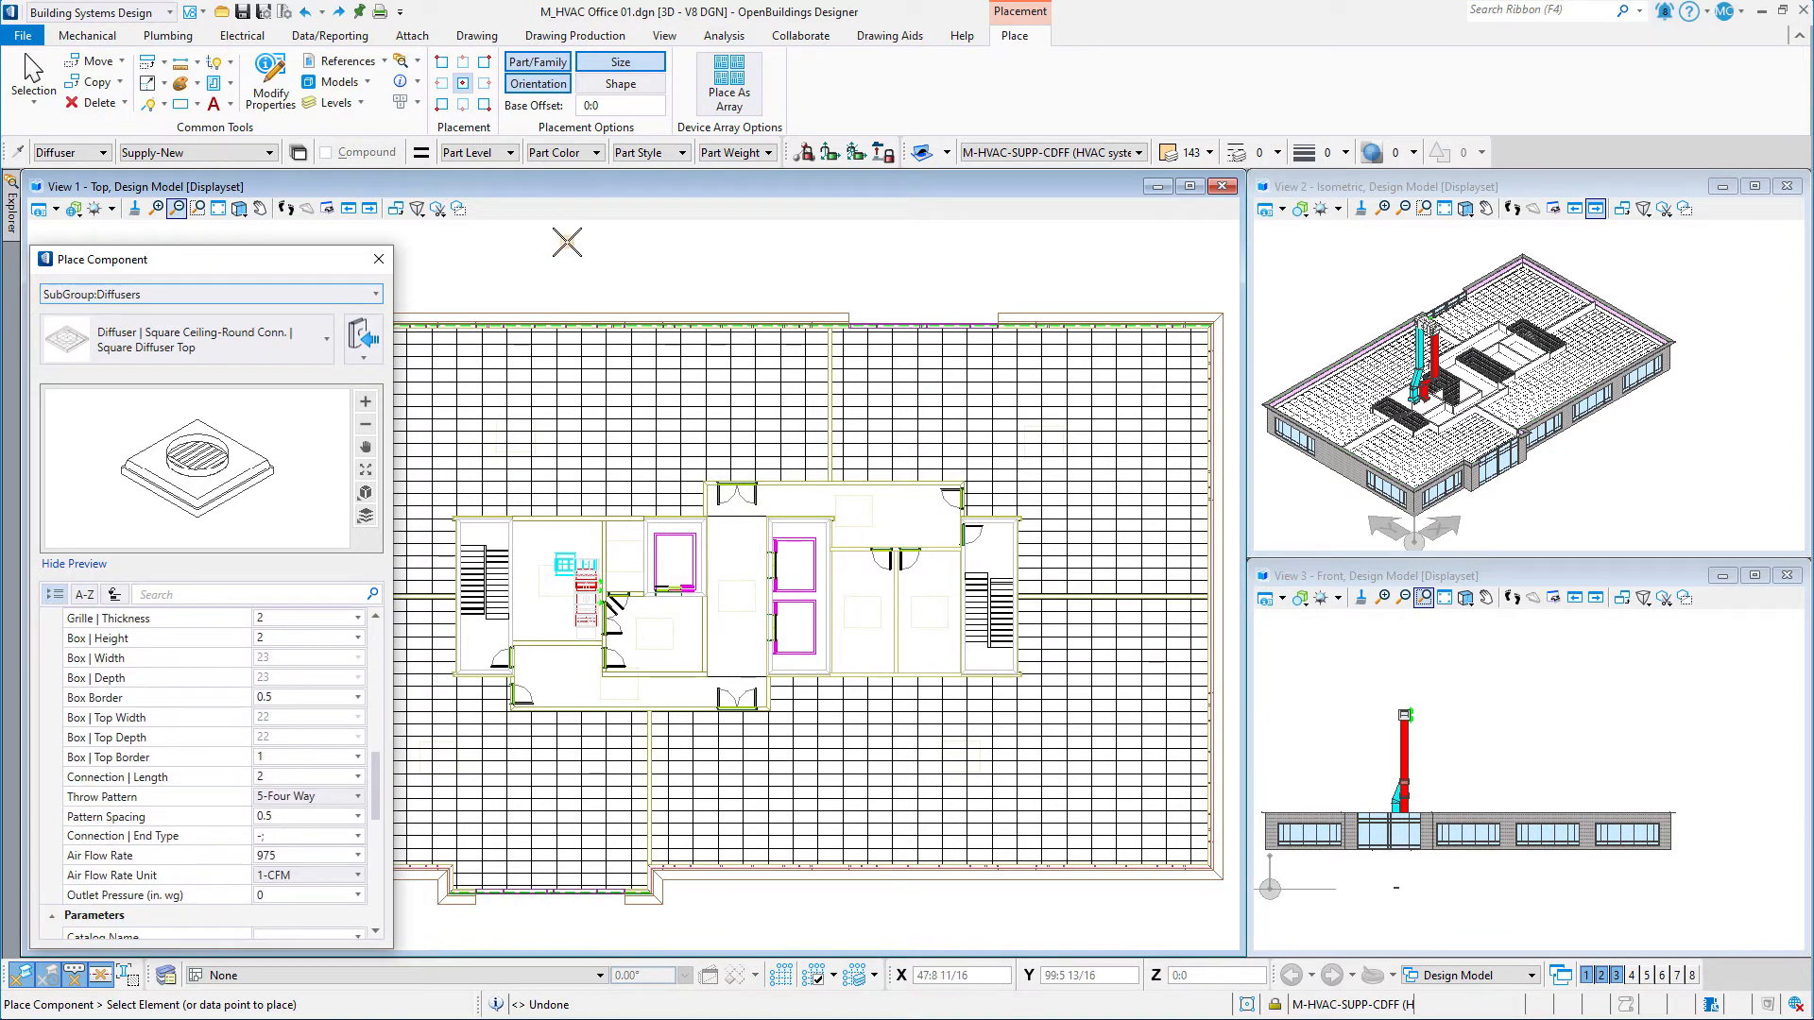
# Switch to placing the diffusers as an array, using the Select Element placement method and Manual placement.
pyautogui.click(738, 76)
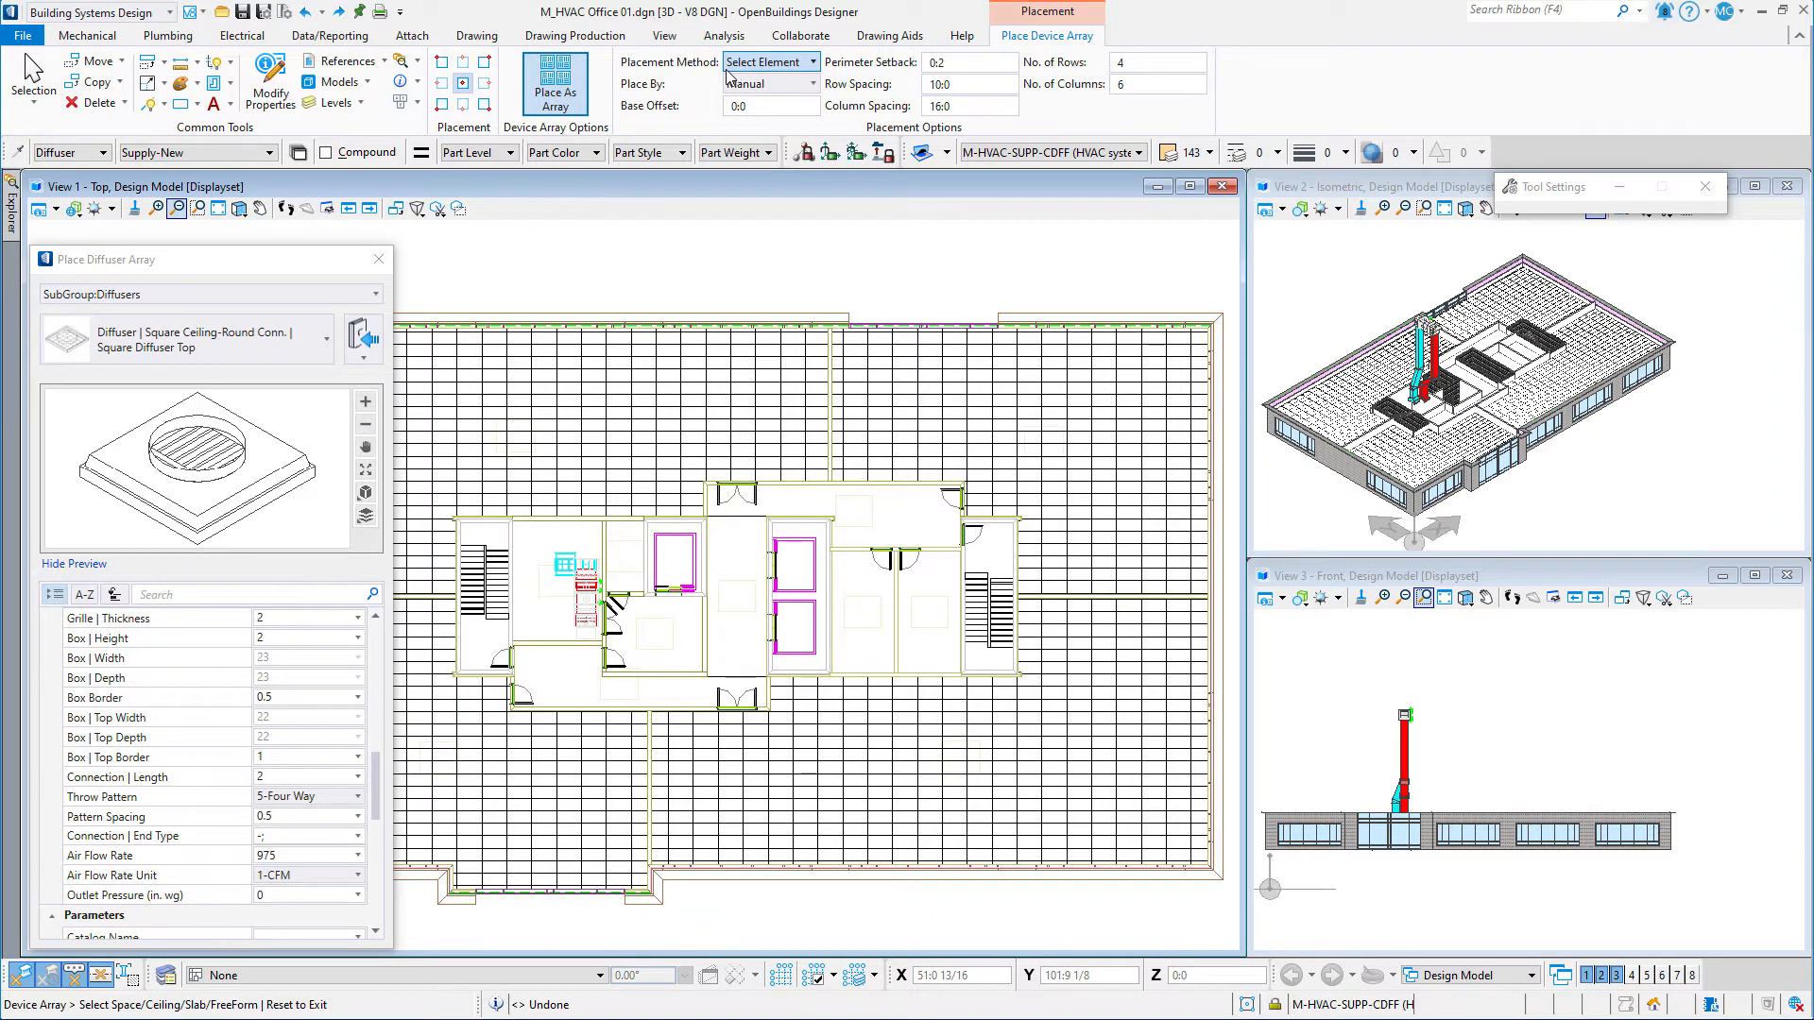
pyautogui.click(737, 63)
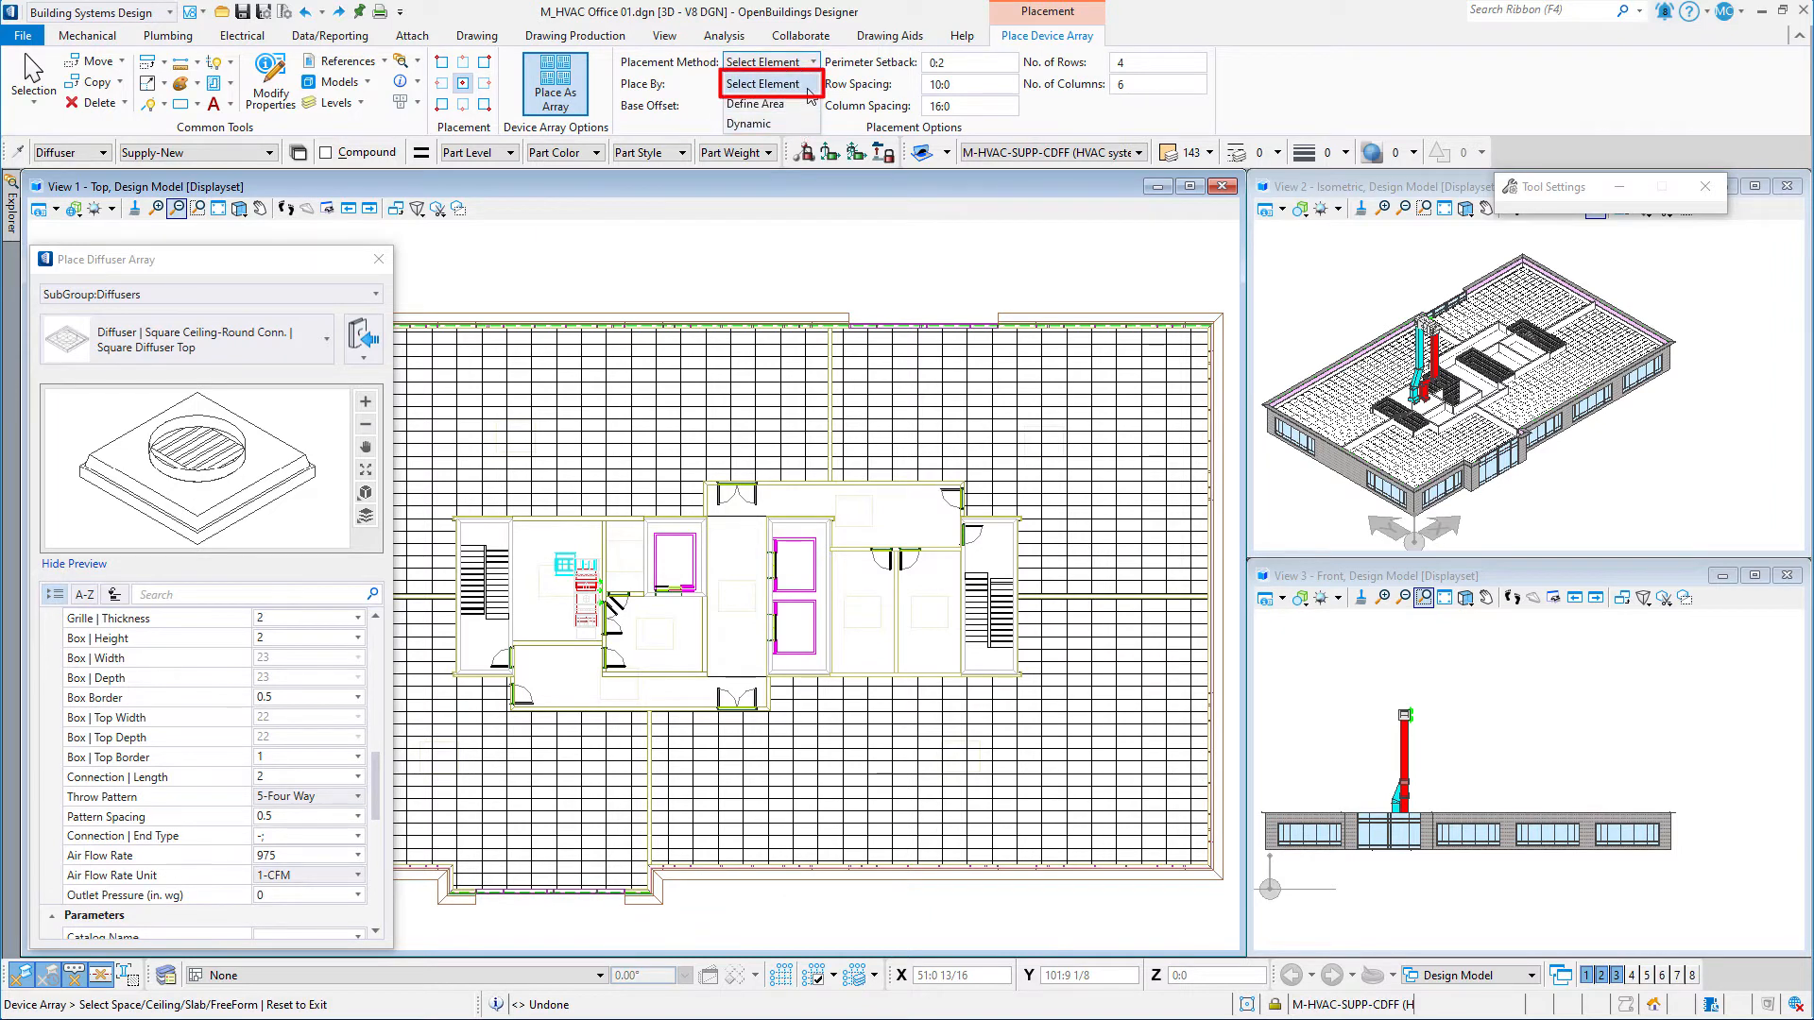
pyautogui.click(808, 86)
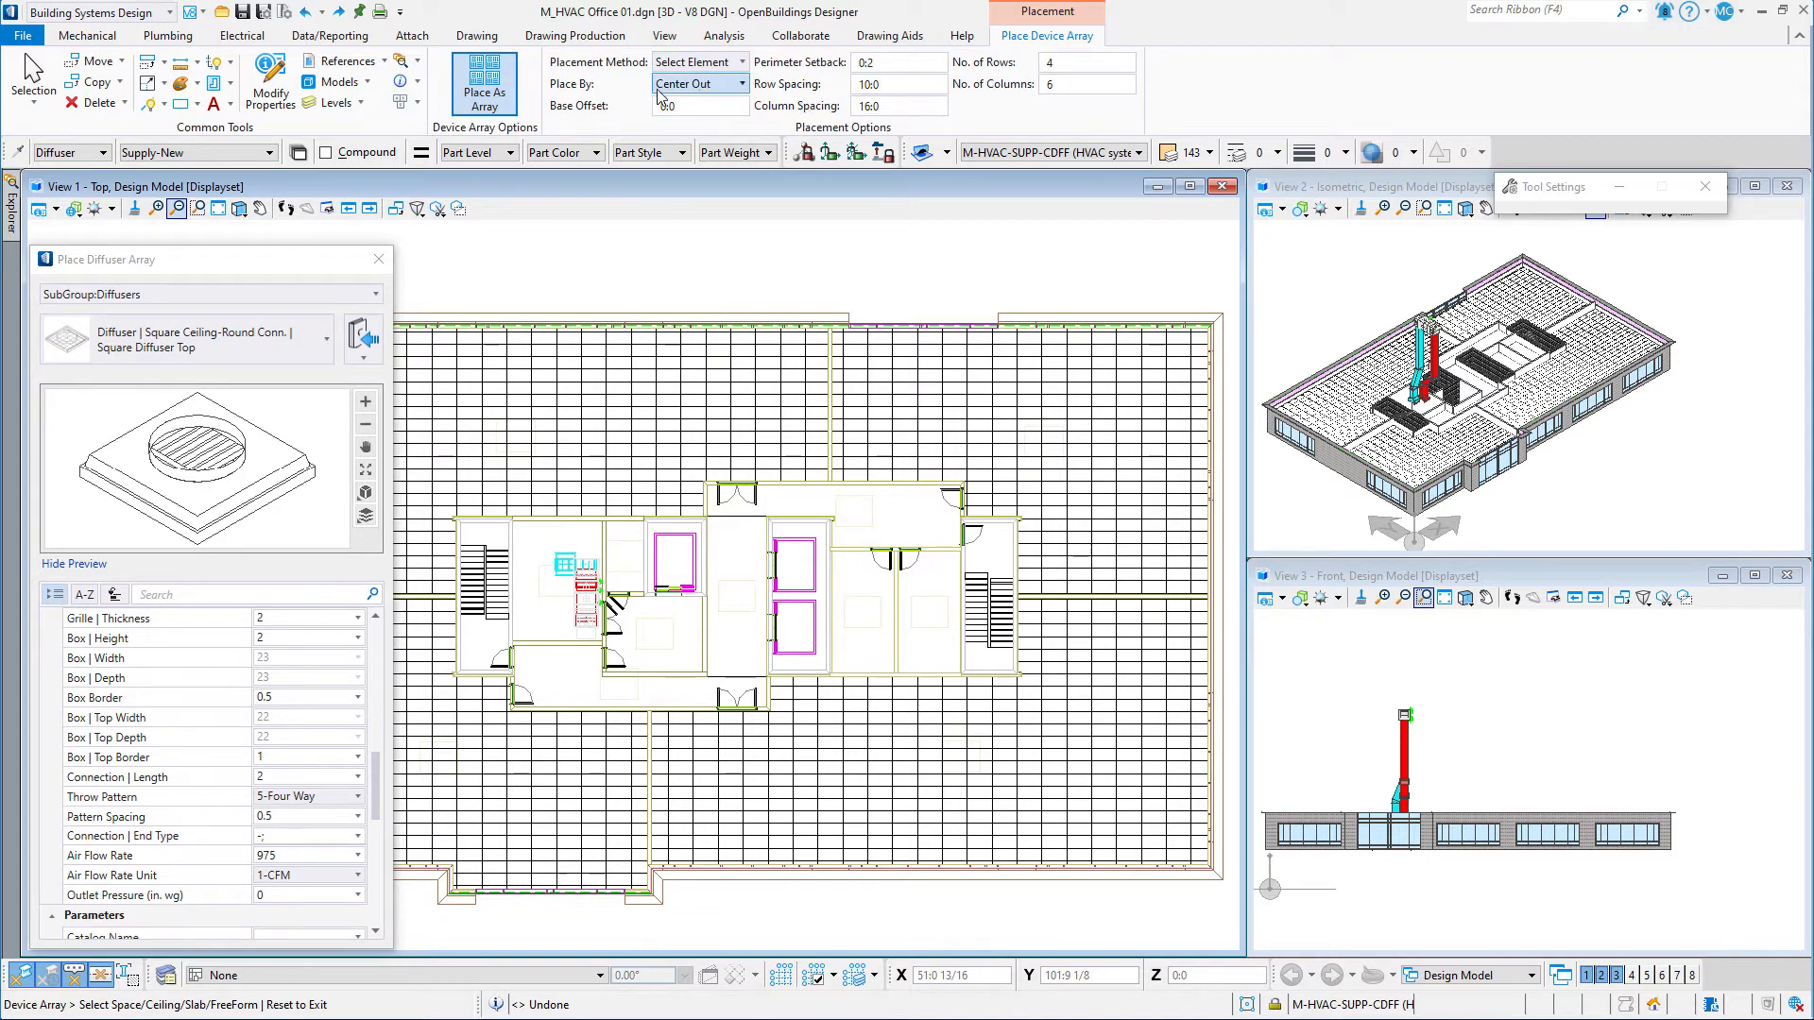
pyautogui.click(733, 85)
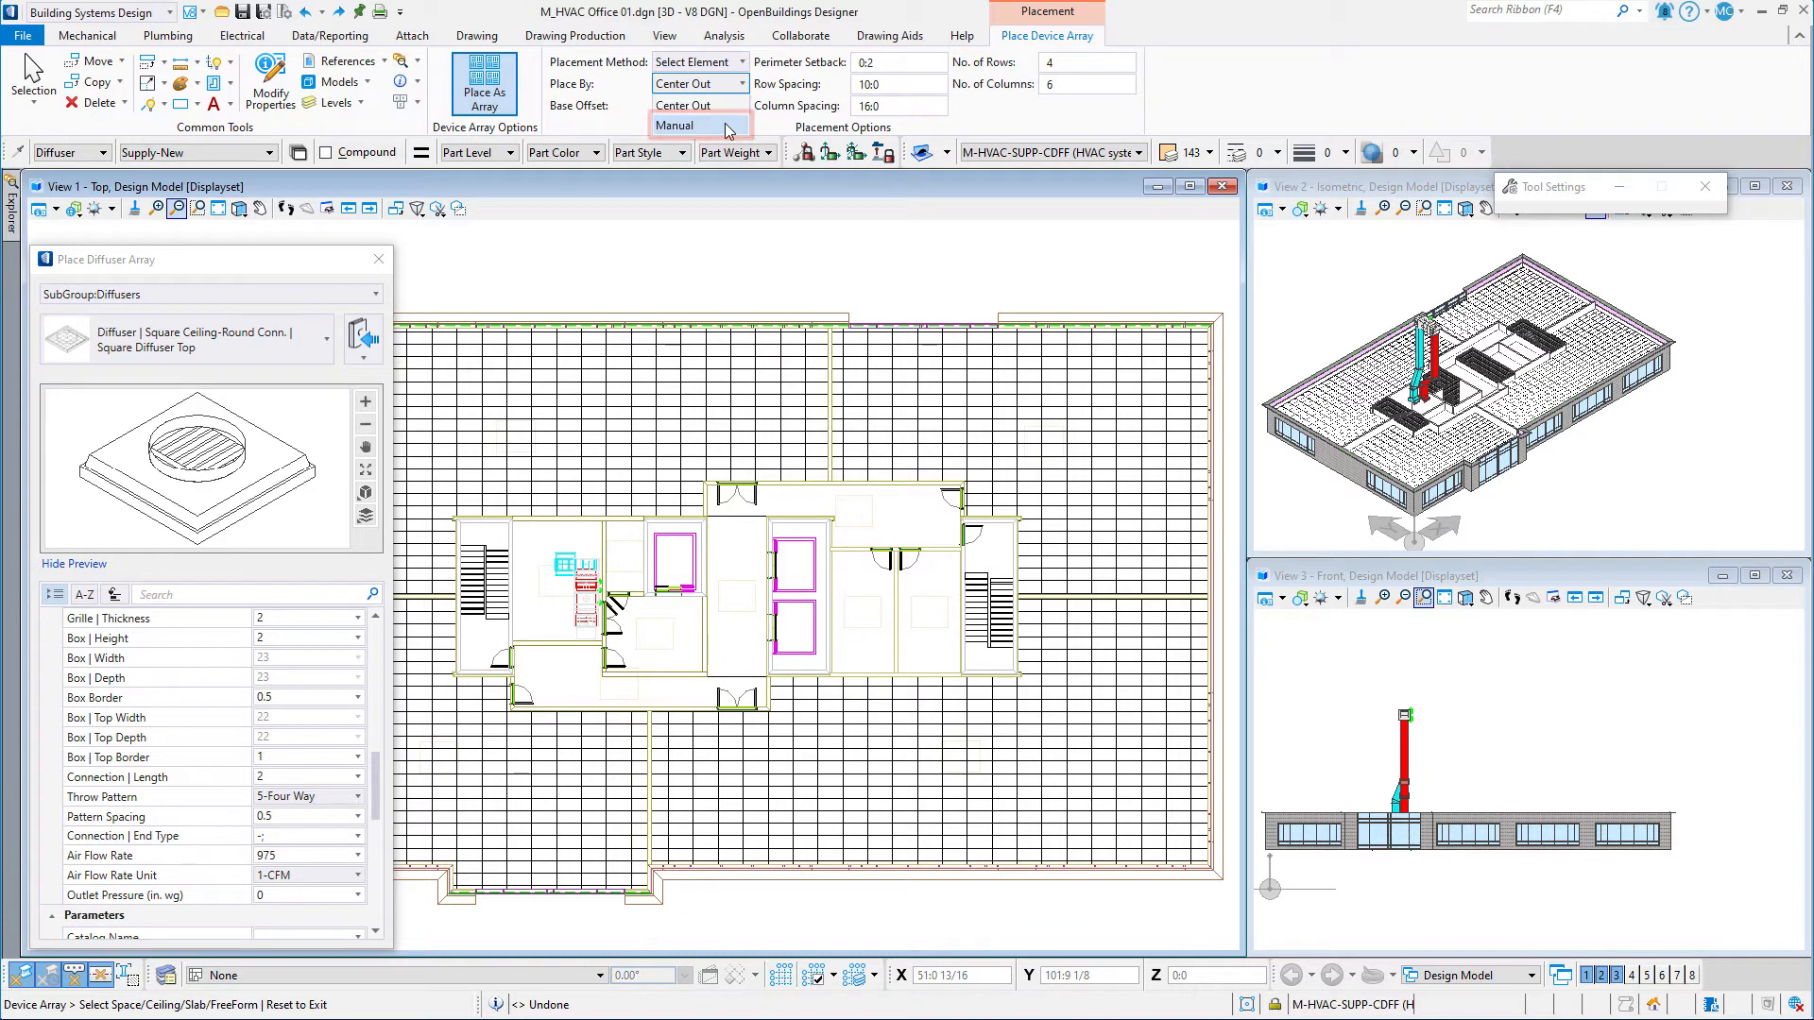
pyautogui.click(724, 126)
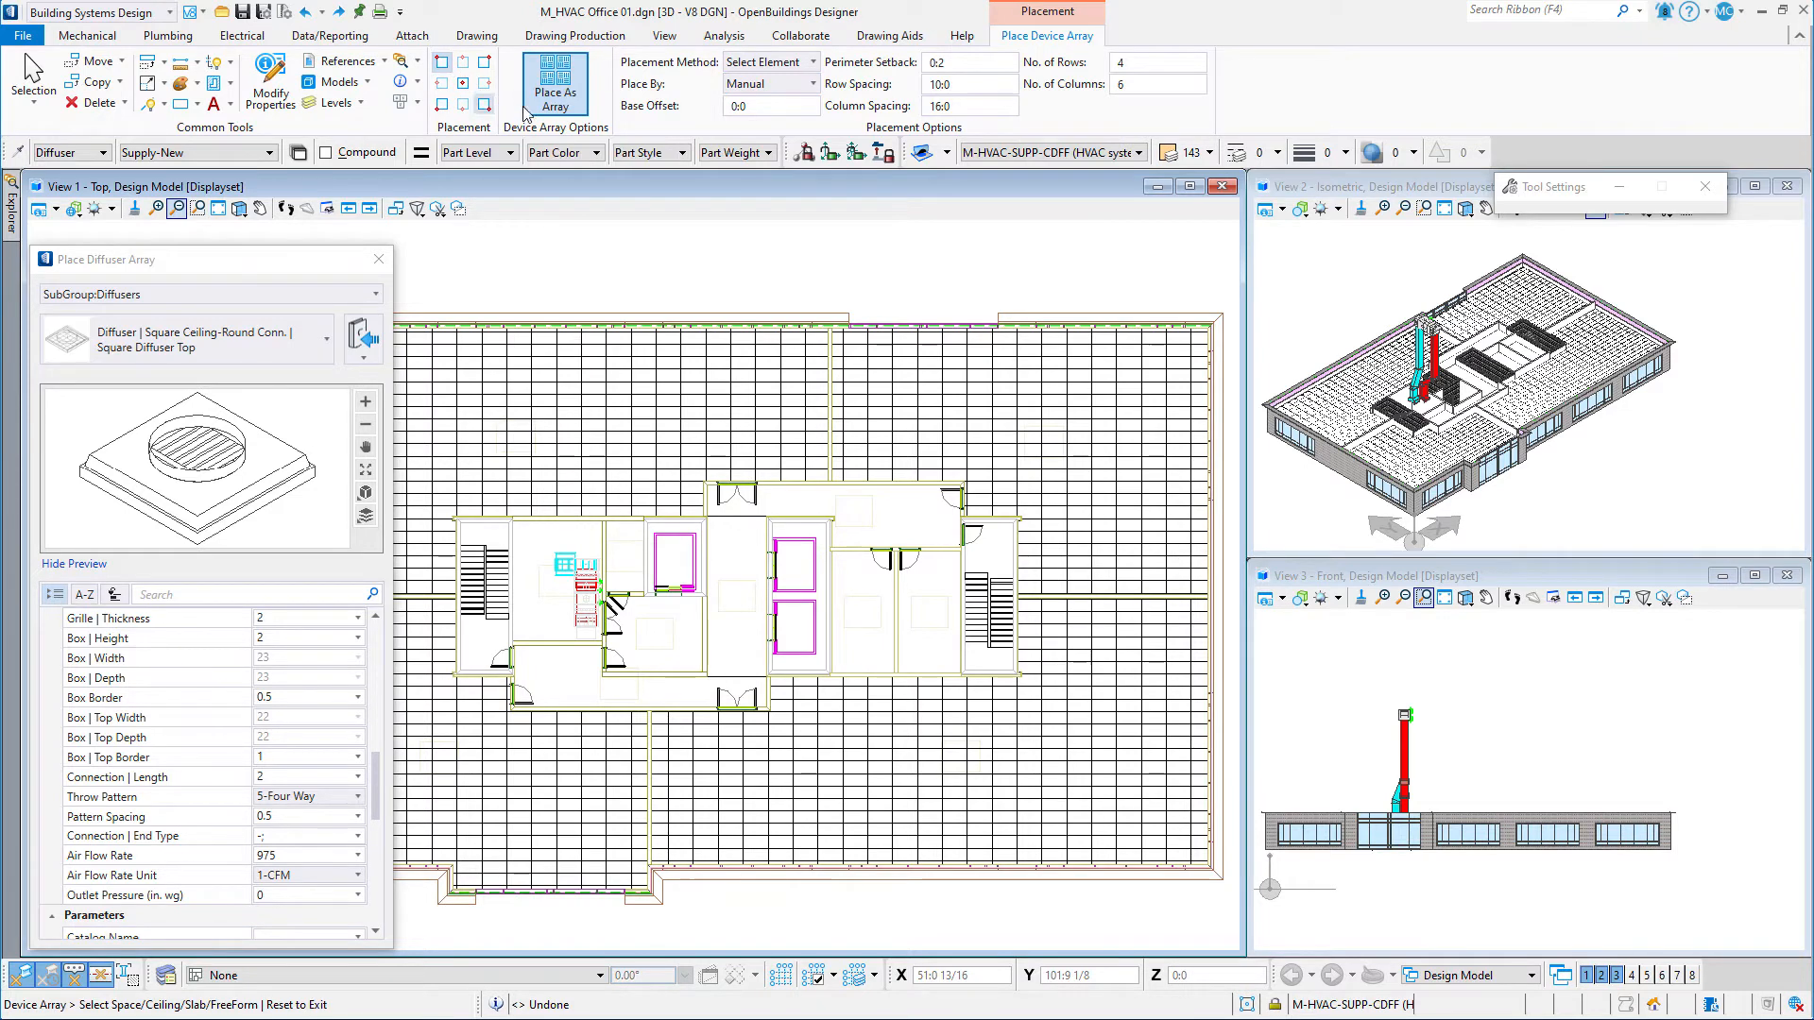
# Set the diffuser array's perimeter setback to 0 and its number of columns to 4.
pyautogui.click(757, 113)
pyautogui.doubleClick(933, 64)
pyautogui.write('0')
pyautogui.press('Return')
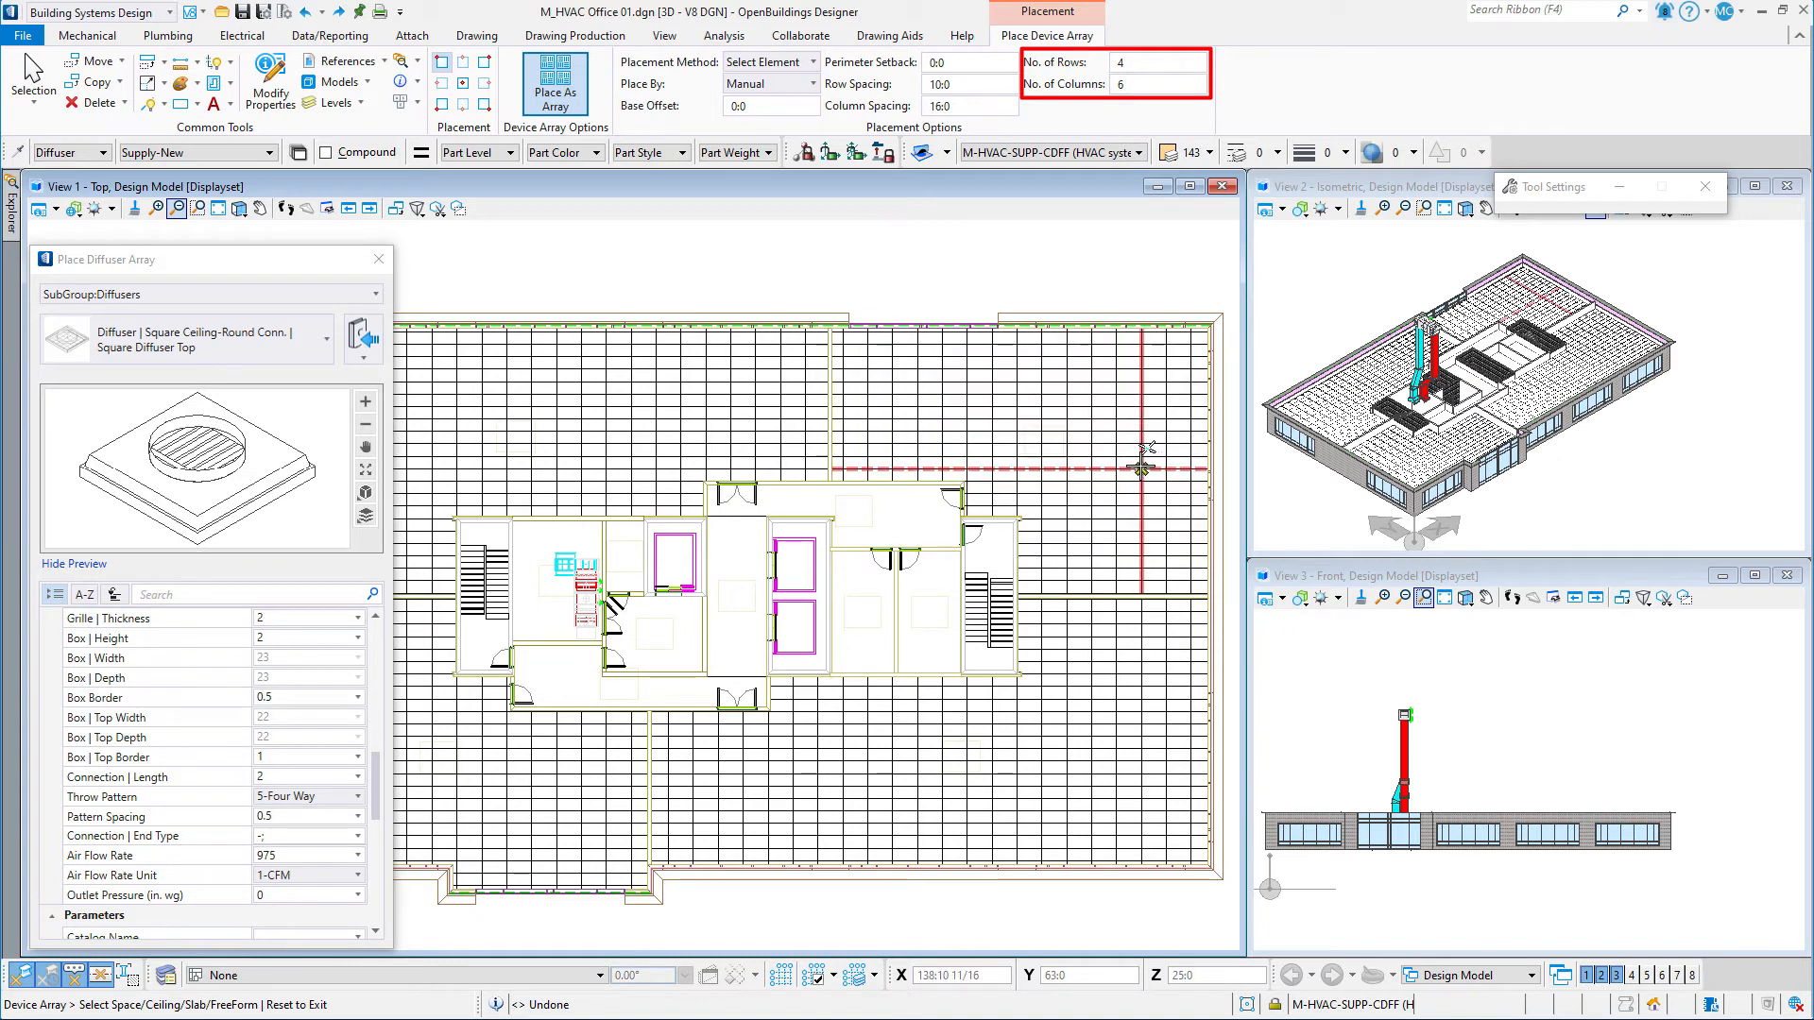
pyautogui.click(1132, 81)
pyautogui.press('BackSpace')
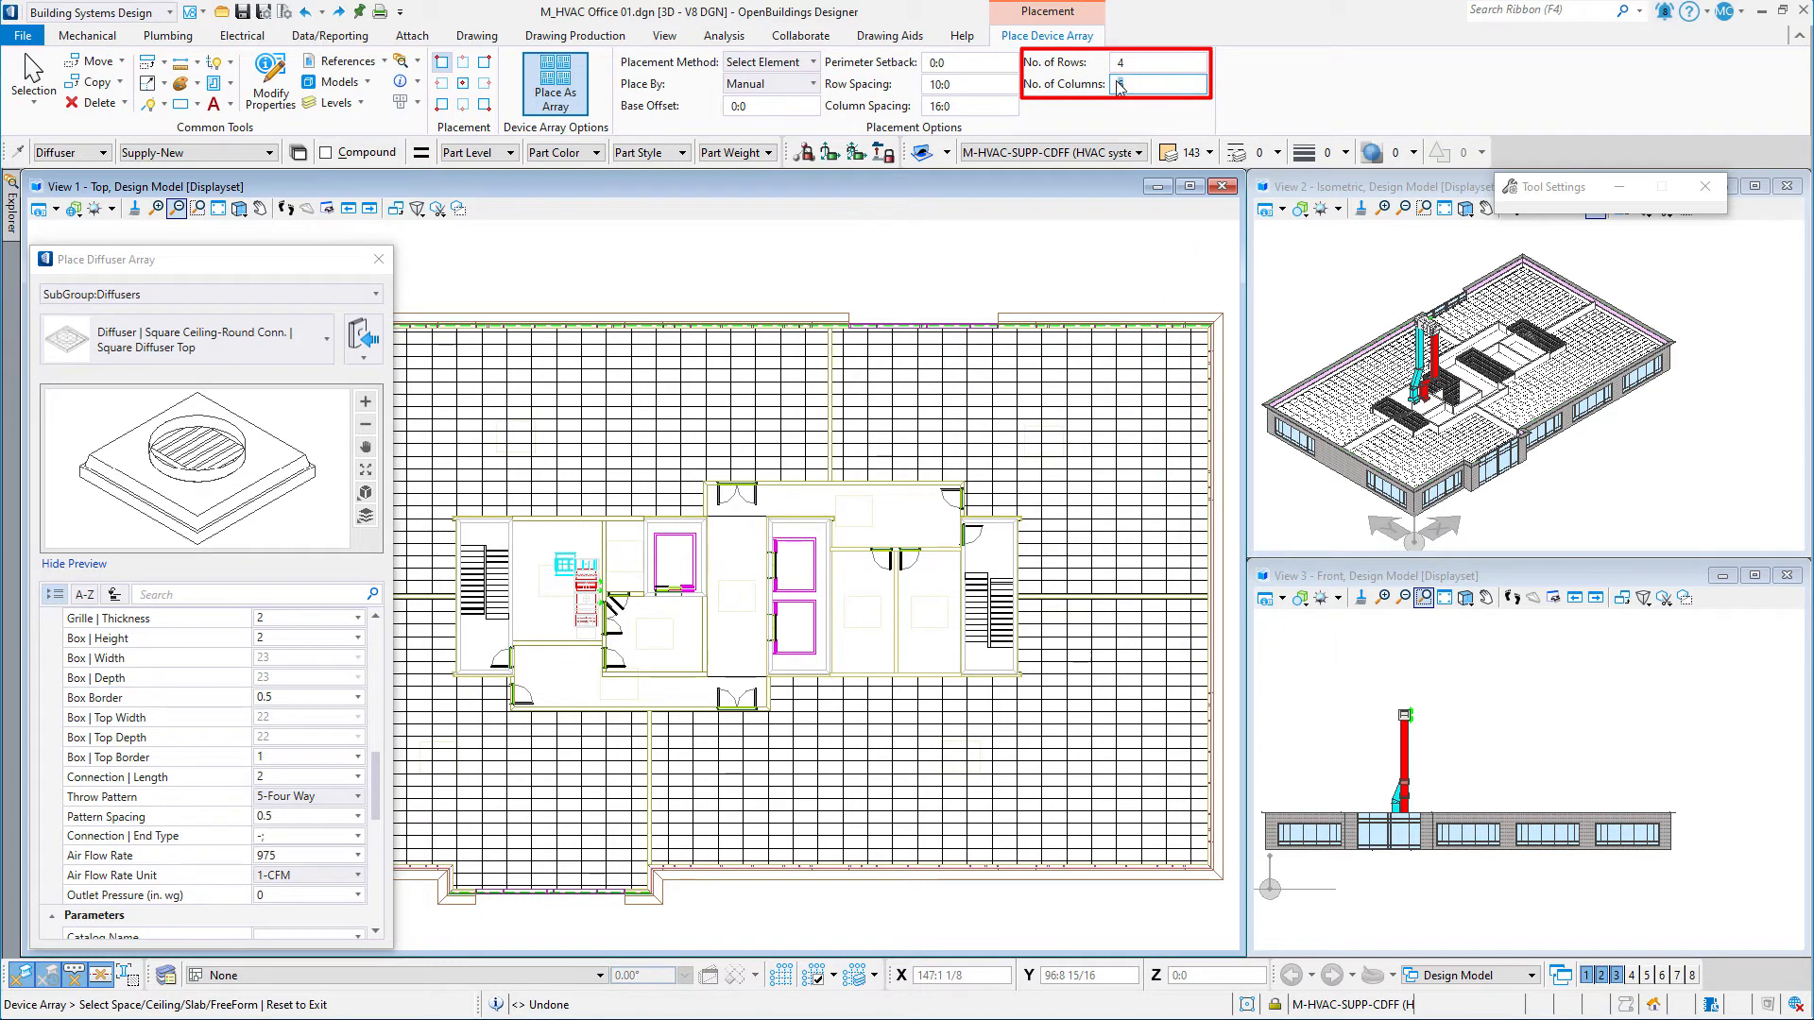
pyautogui.write('4')
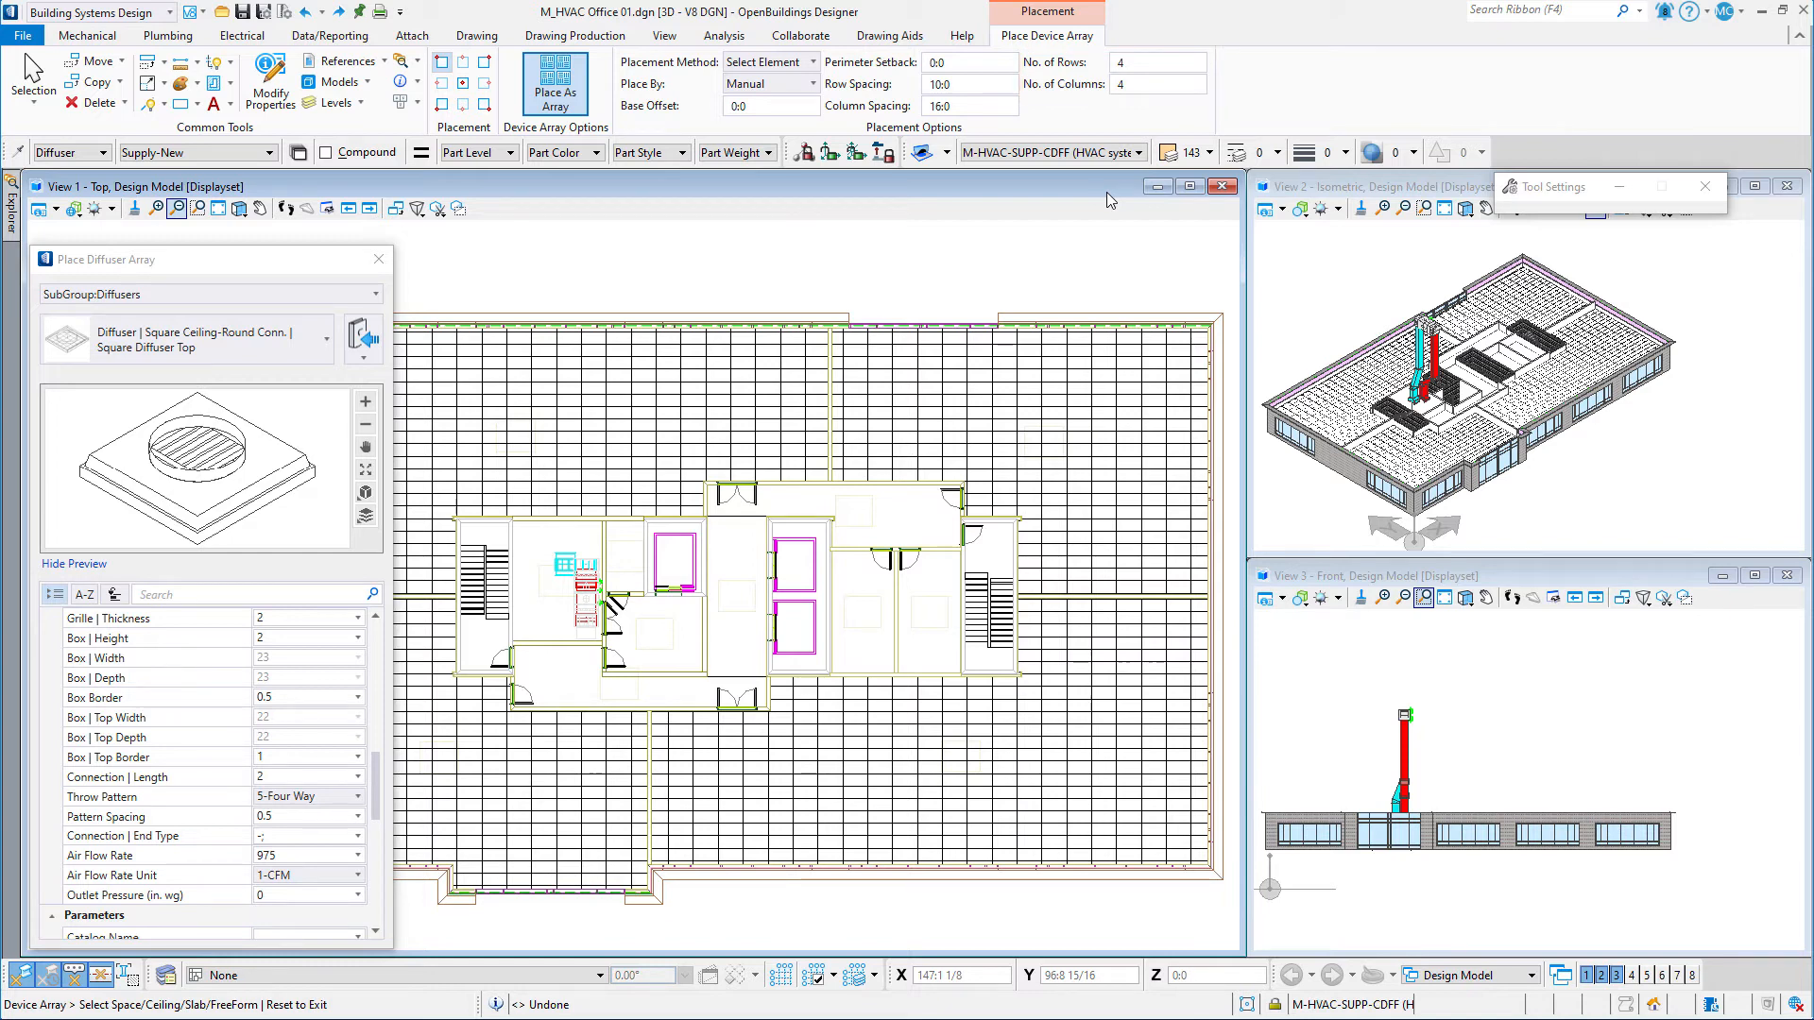
# Place the diffuser array on the Office 2 ceiling, with its origin near the room's upper-left corner and a horizontal orientation.
pyautogui.click(977, 385)
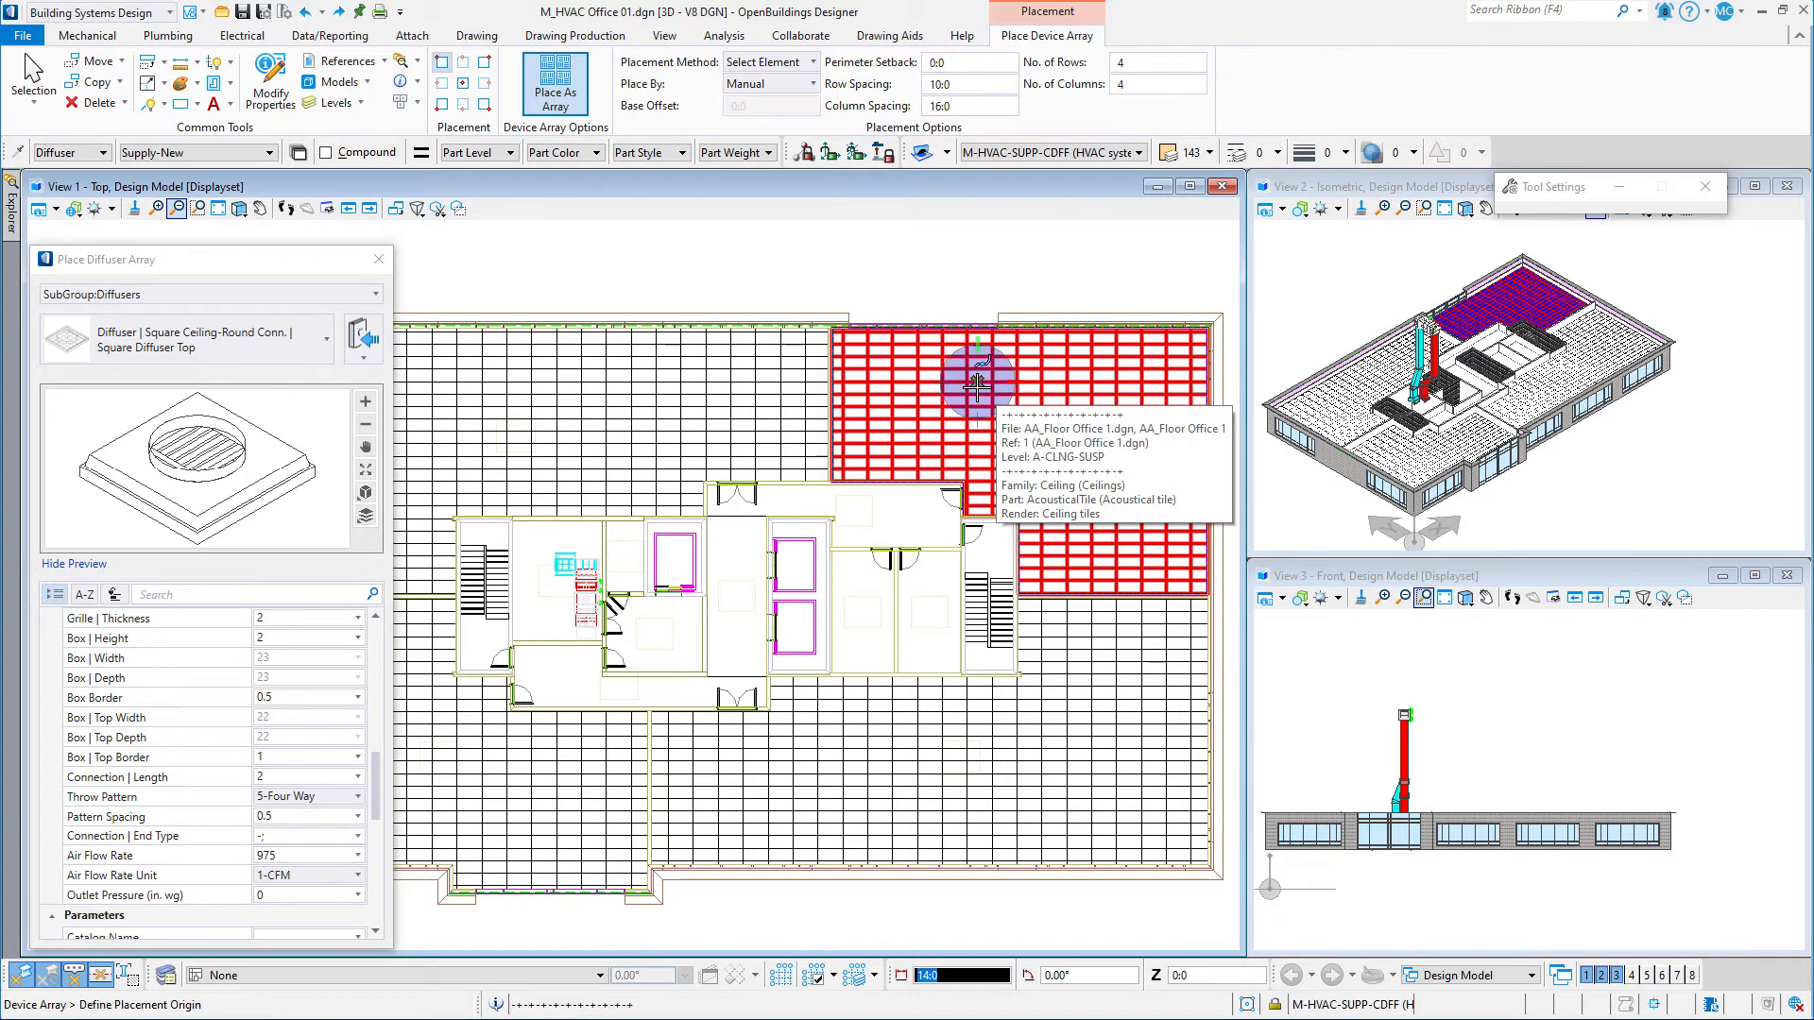
pyautogui.click(869, 357)
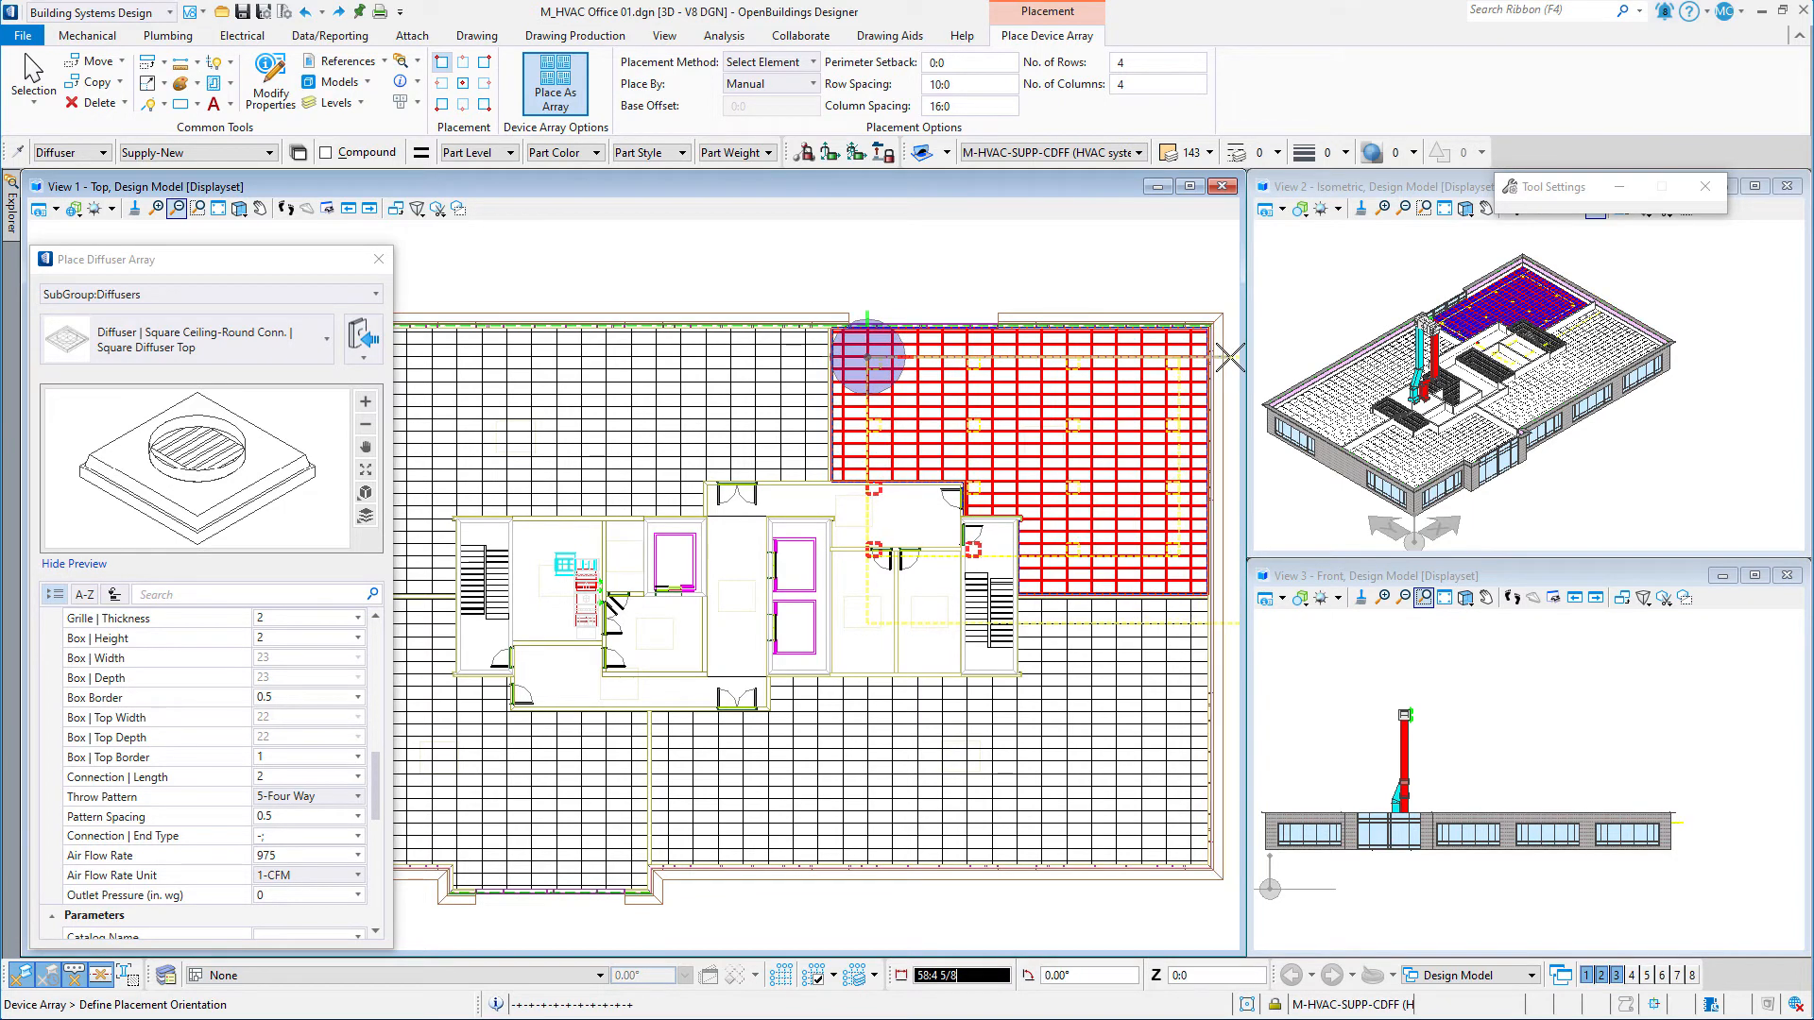
pyautogui.click(986, 223)
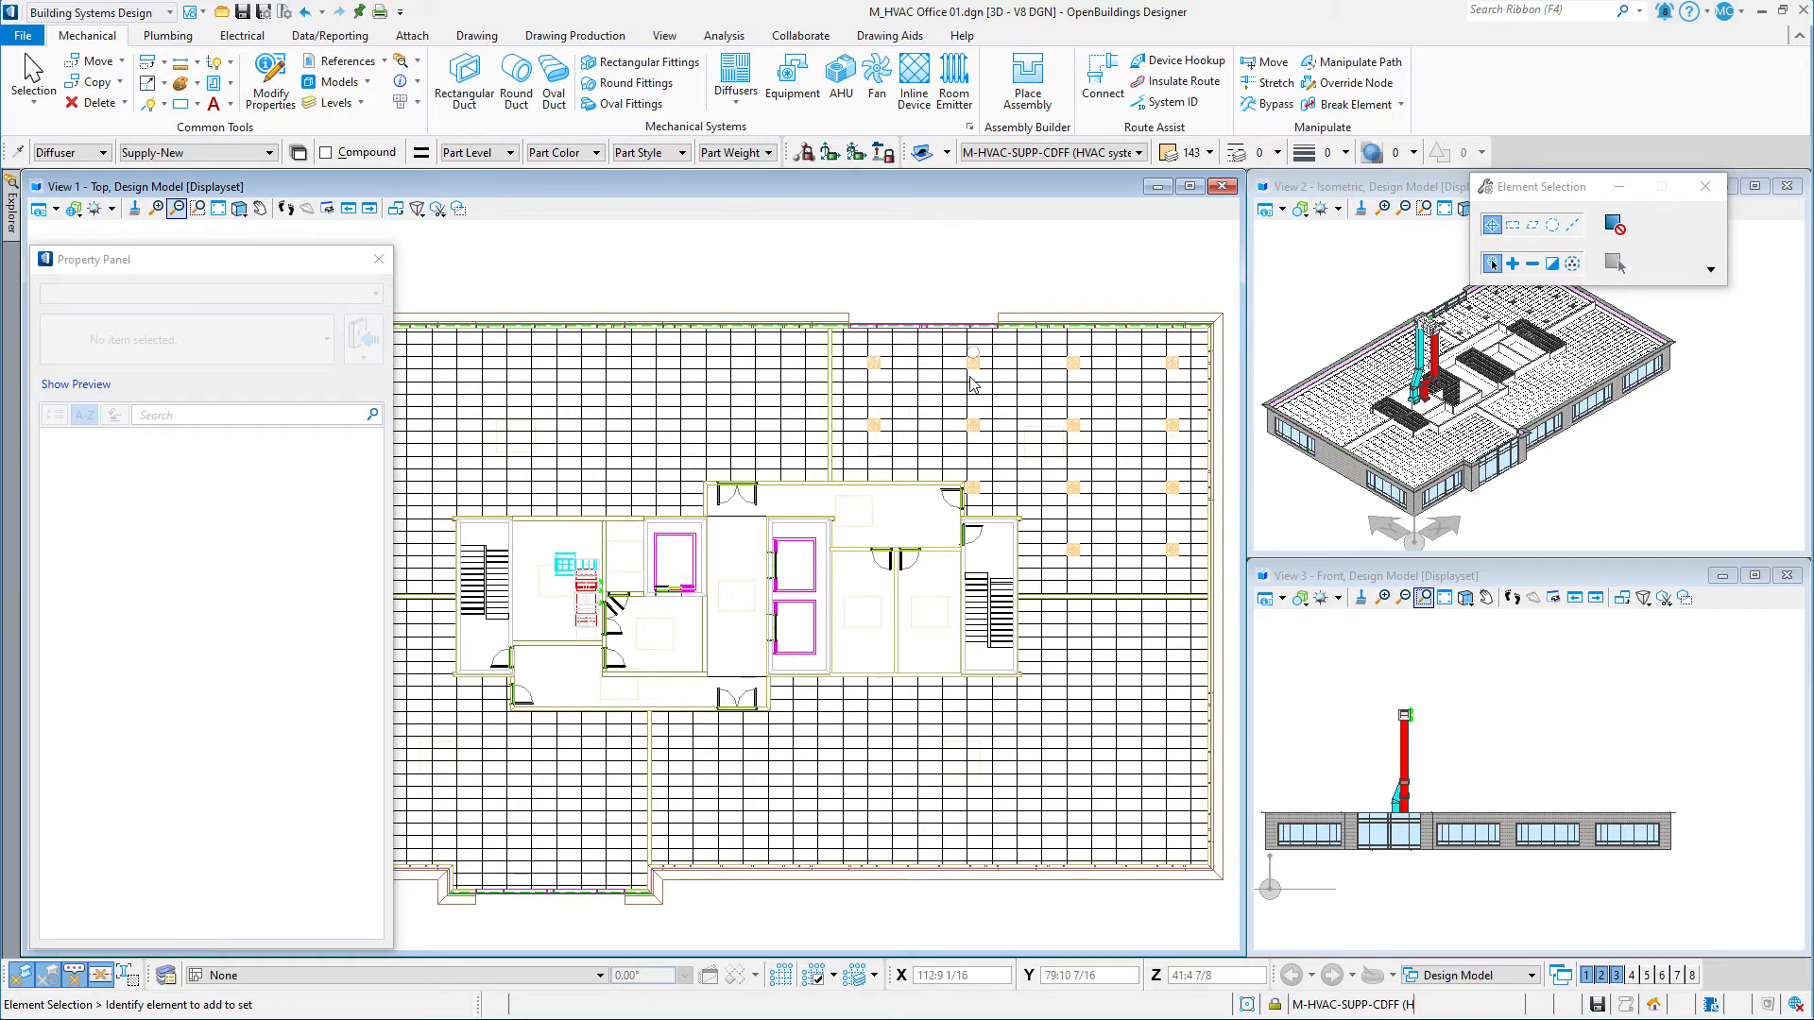
# Move the Office 2 diffuser beside the corridor door 2:0 to the right, onto the adjacent ceiling tile position.
pyautogui.scroll(5, 991, 495)
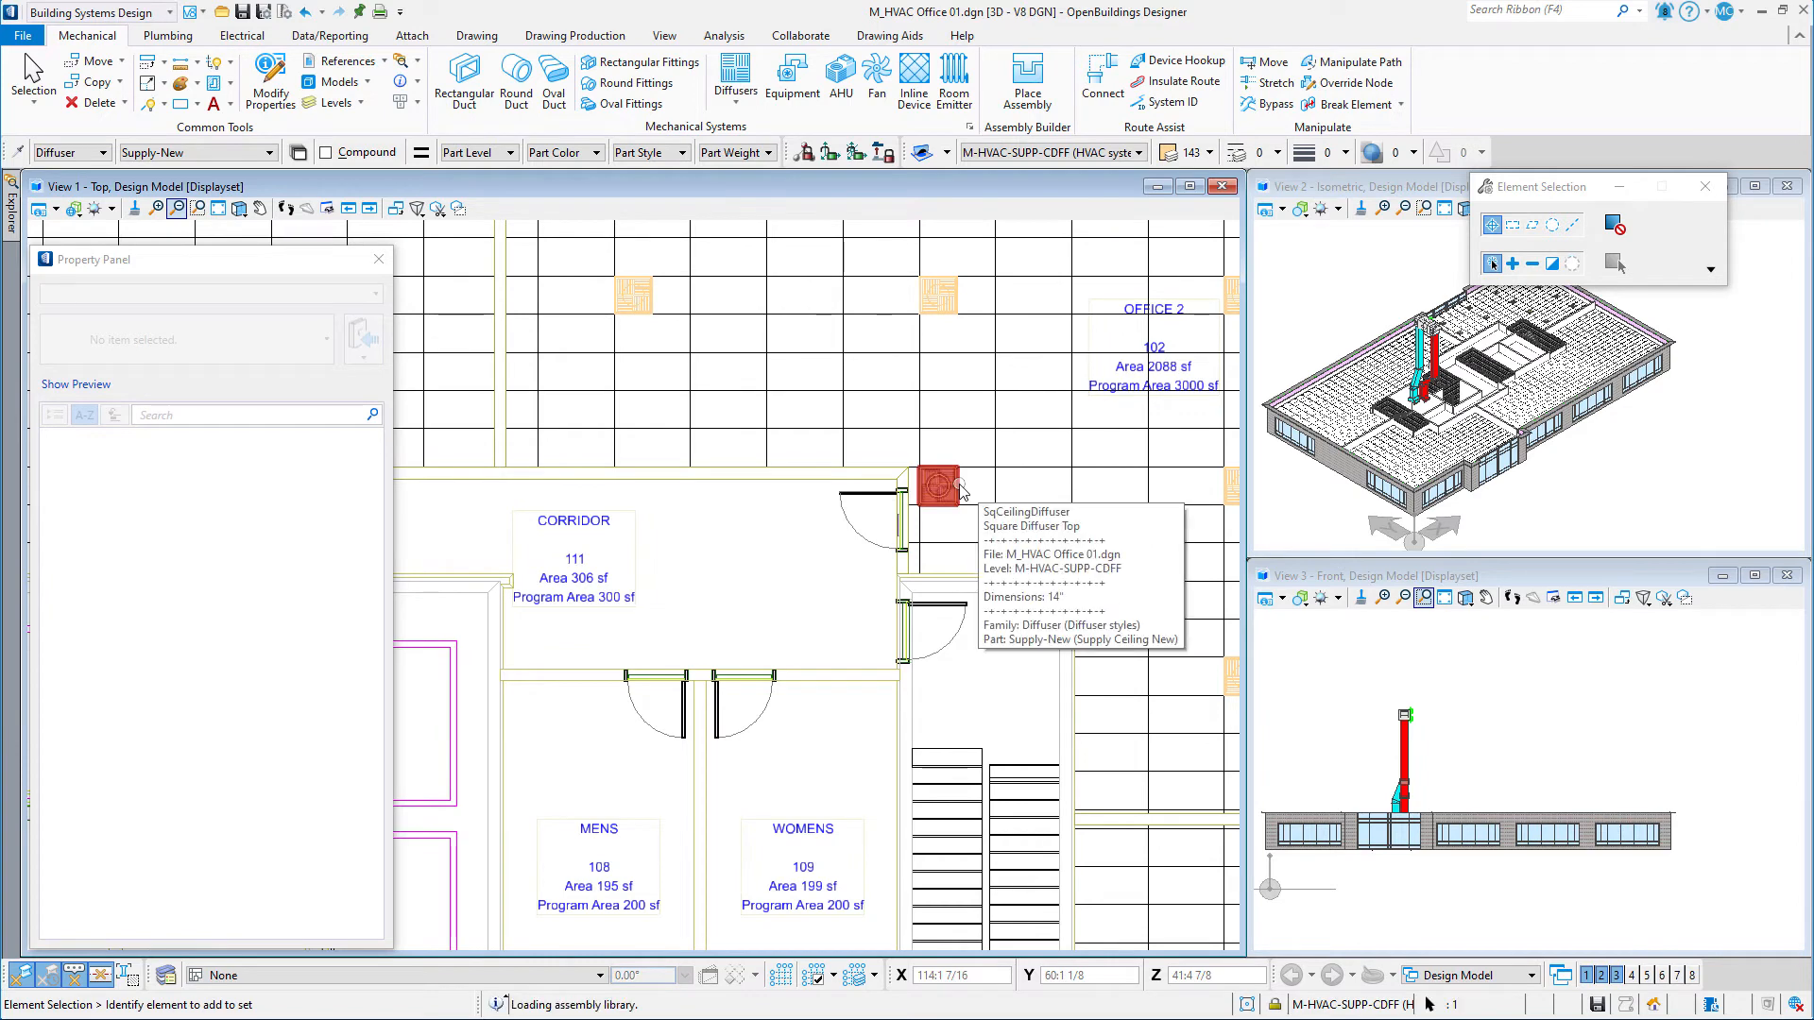
pyautogui.rightClick(957, 490)
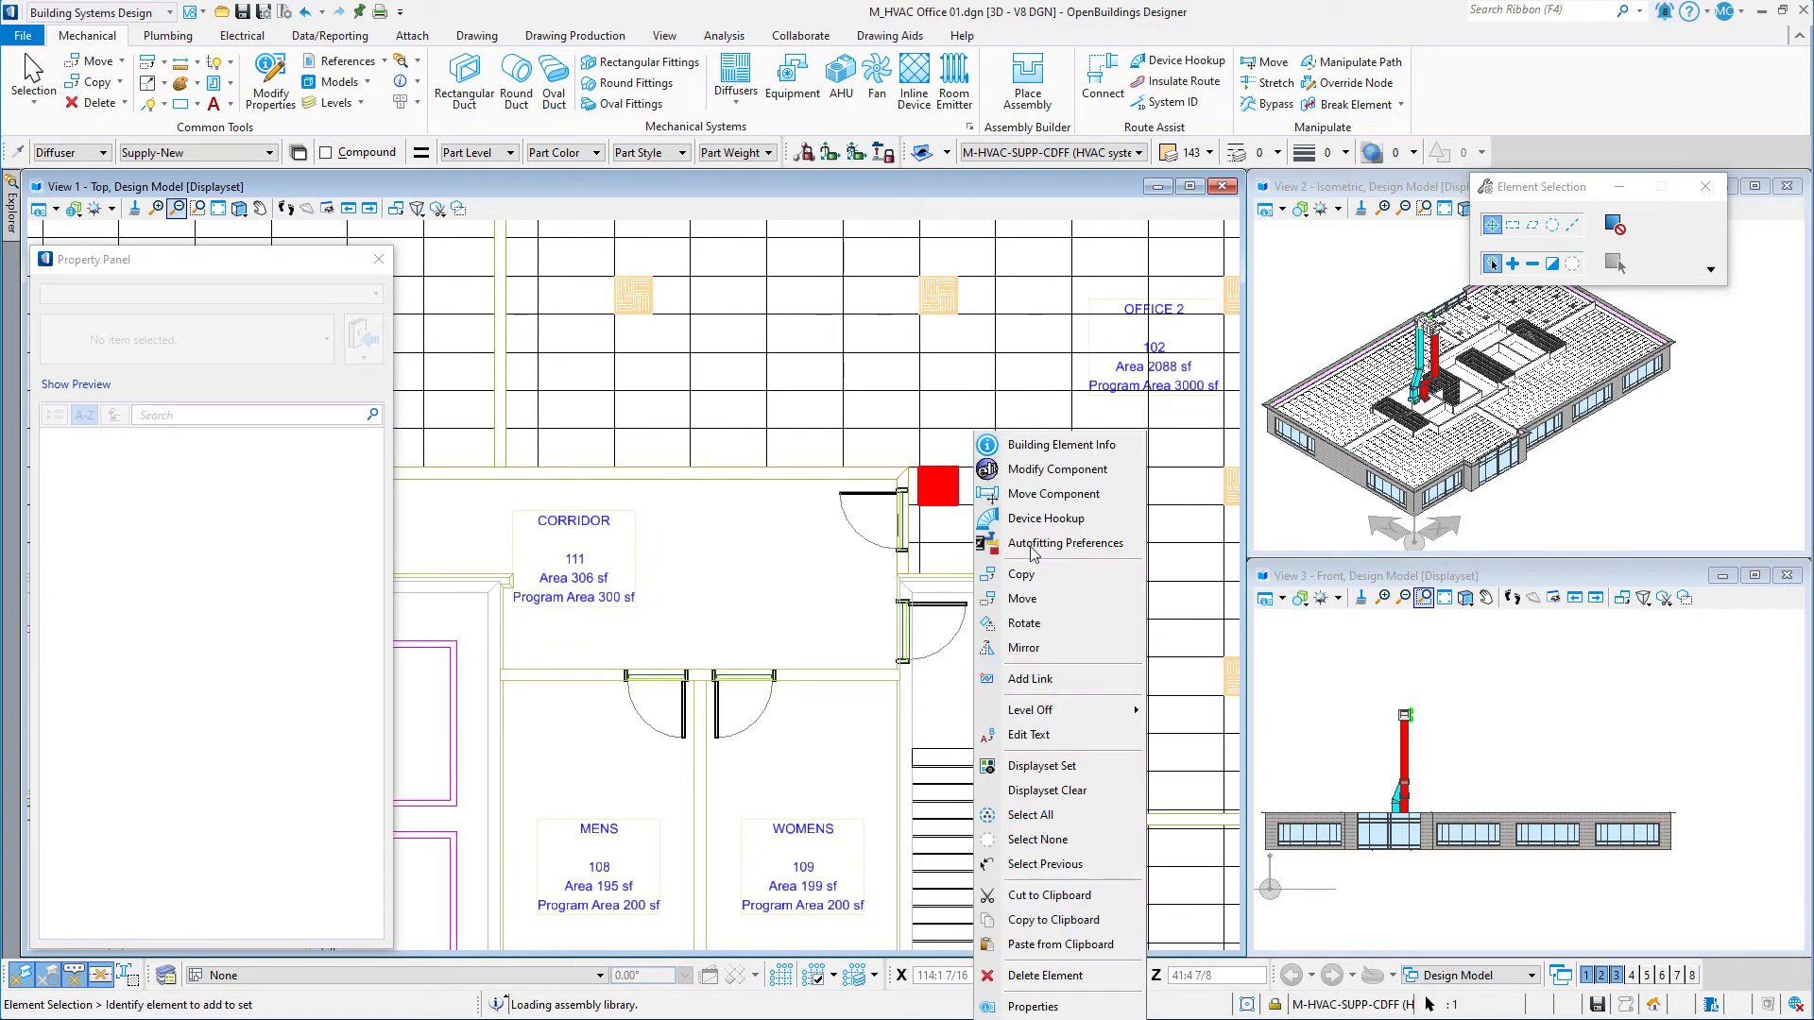
pyautogui.click(1004, 601)
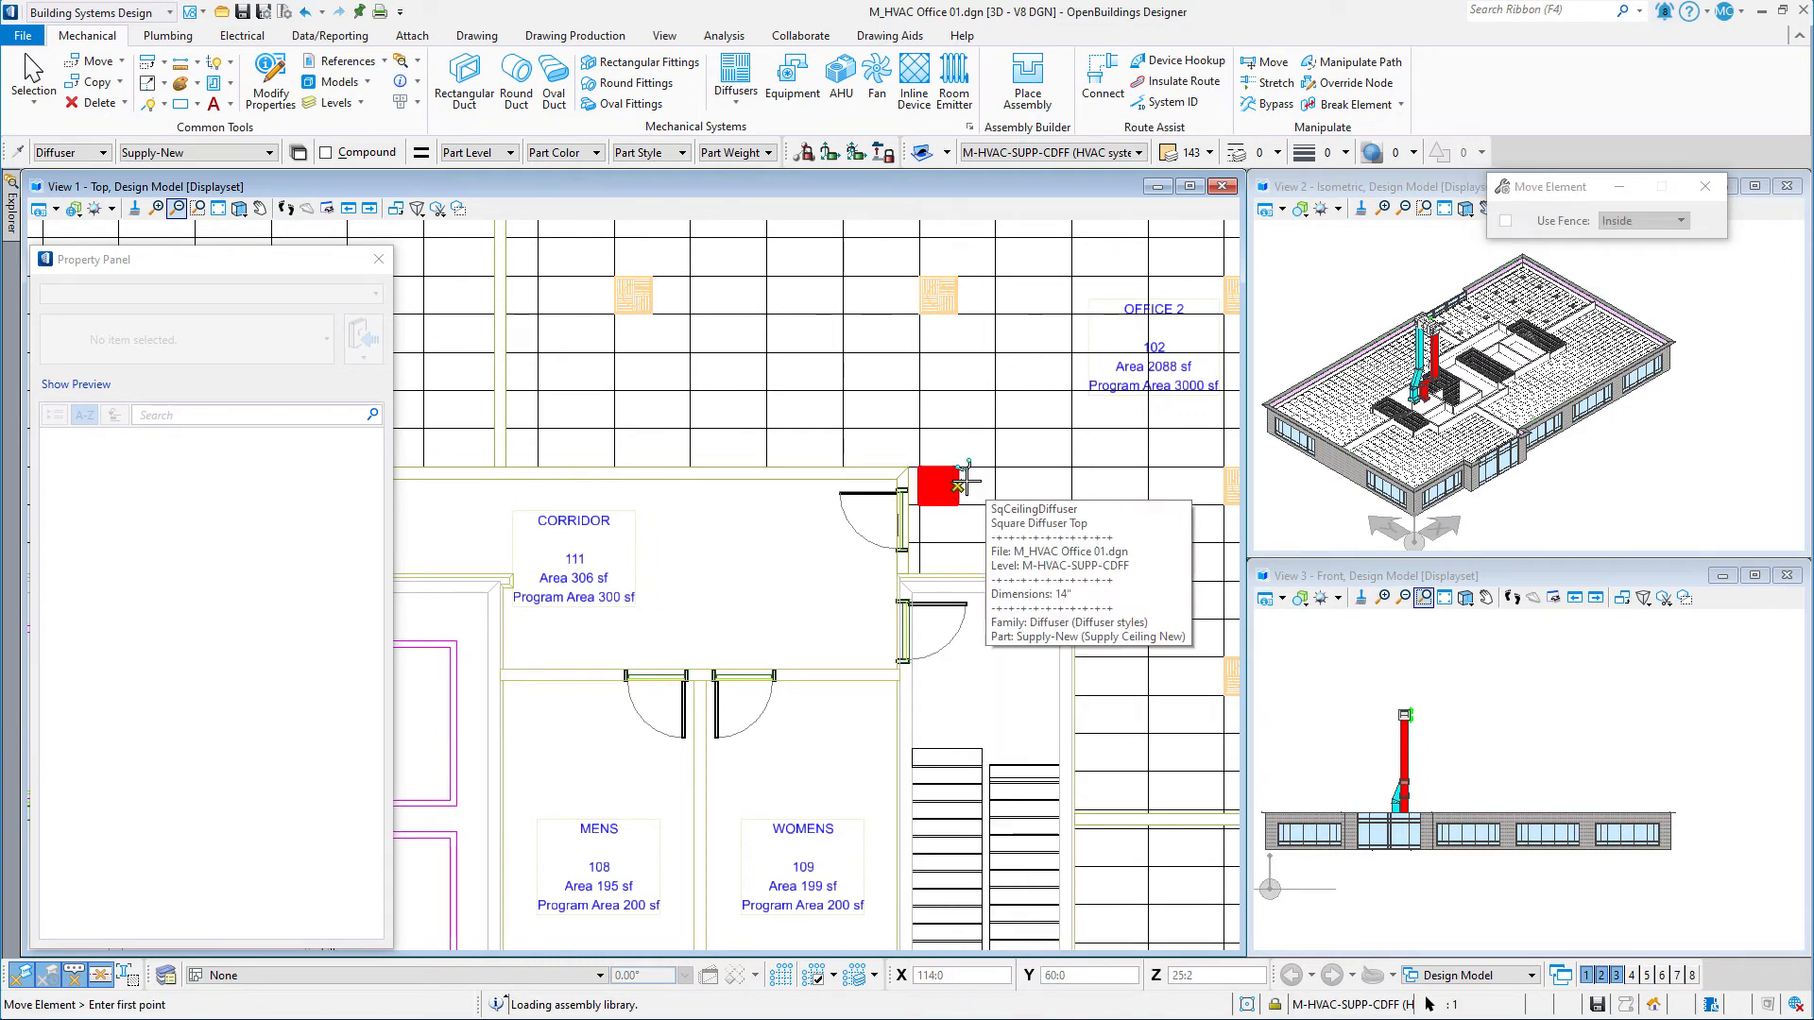
pyautogui.click(997, 484)
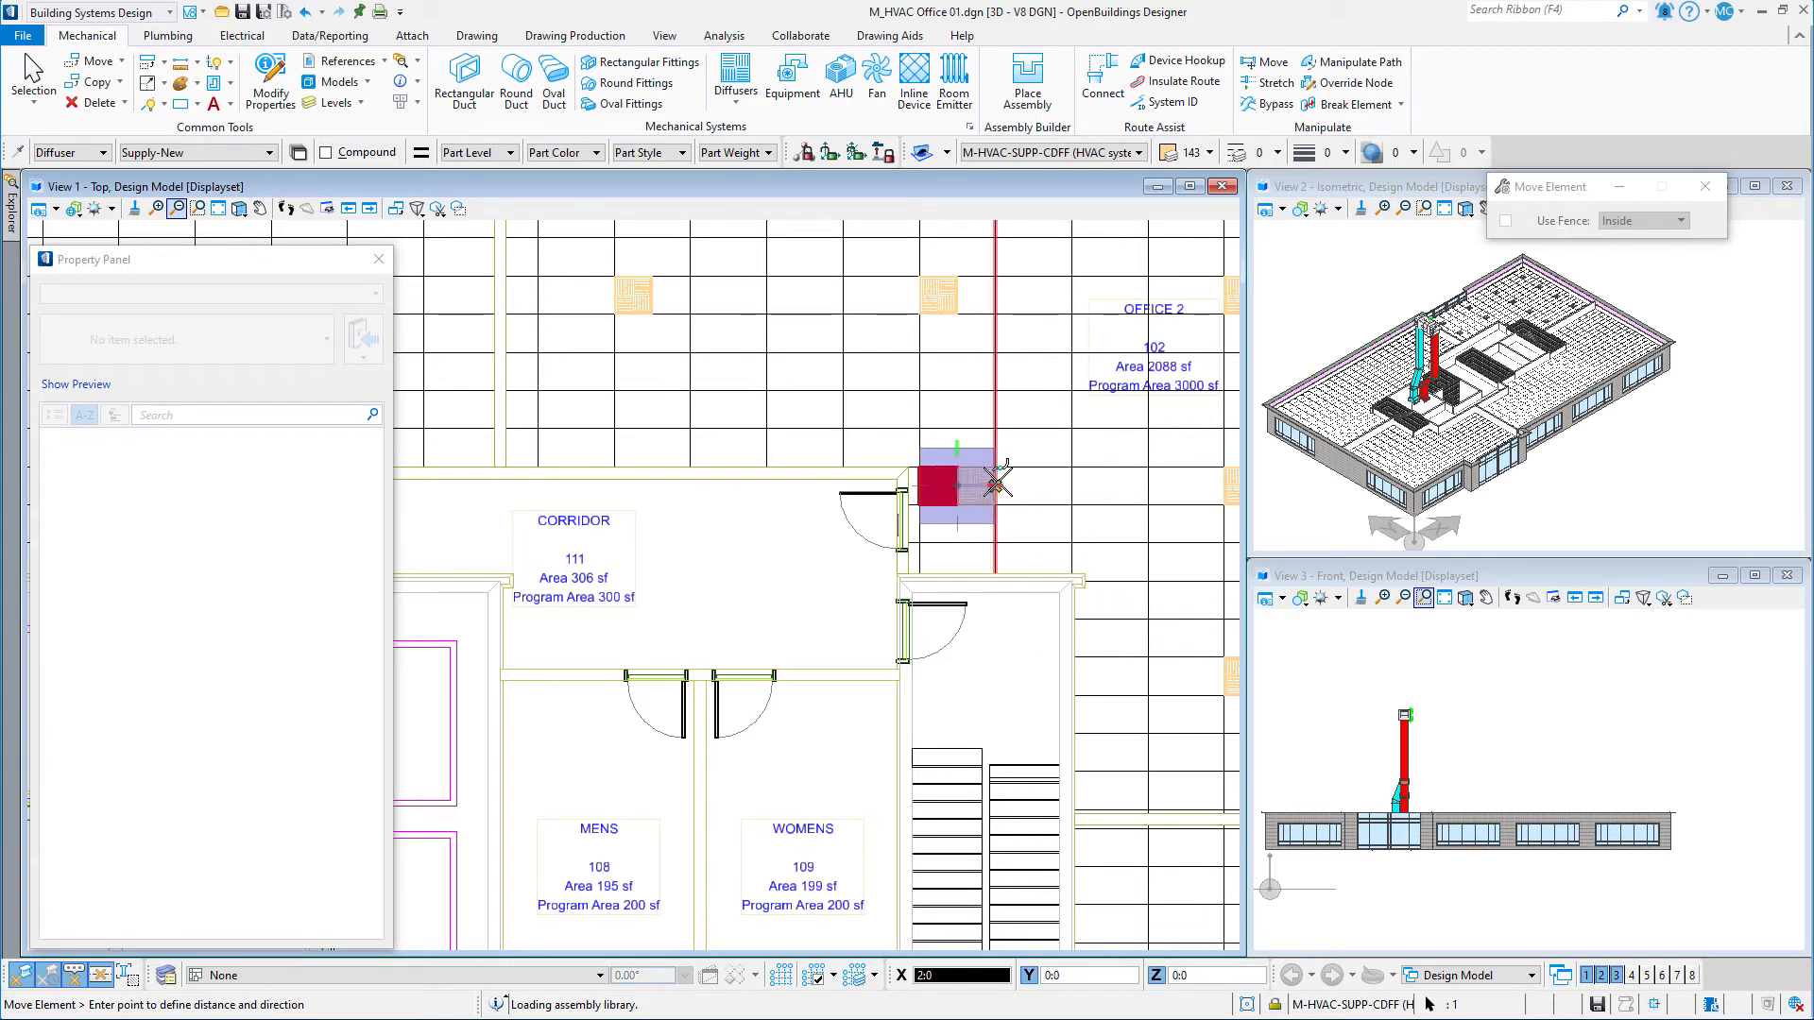
pyautogui.press('Escape')
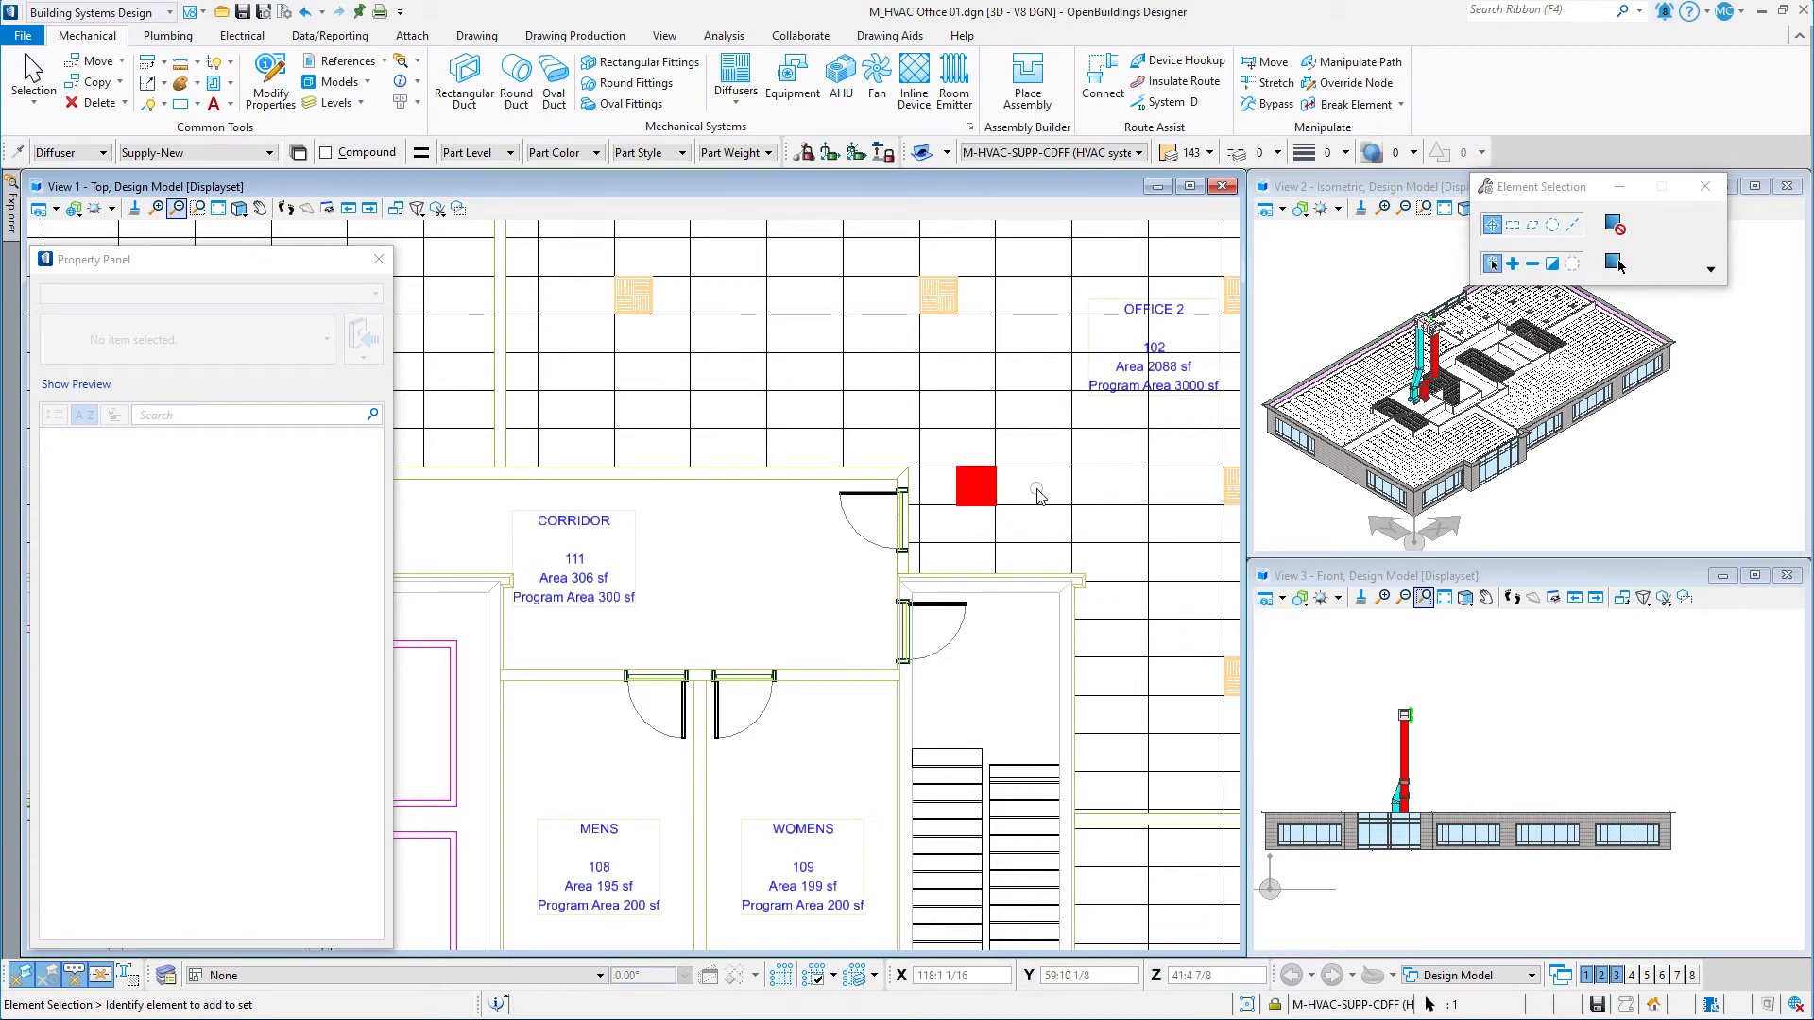
pyautogui.click(1038, 494)
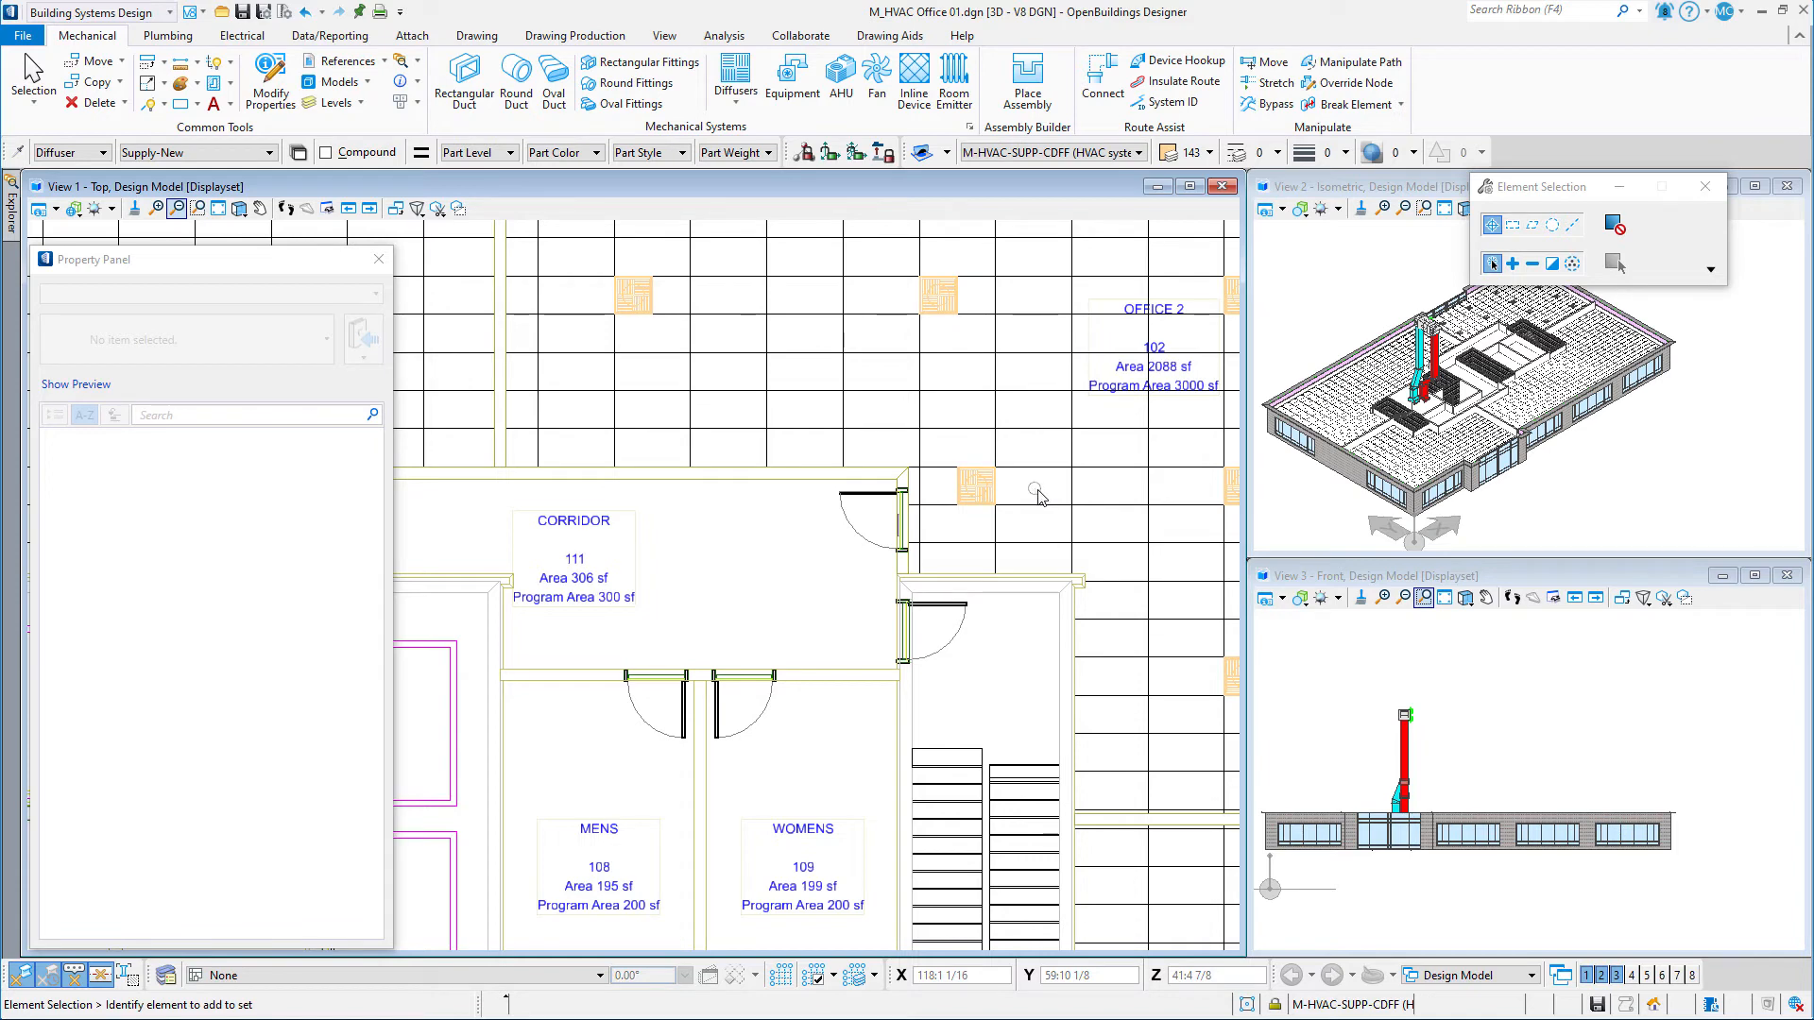
# Set up another square ceiling diffuser array with a perimeter setback of 0 and 6 columns.
pyautogui.scroll(-5, 1037, 495)
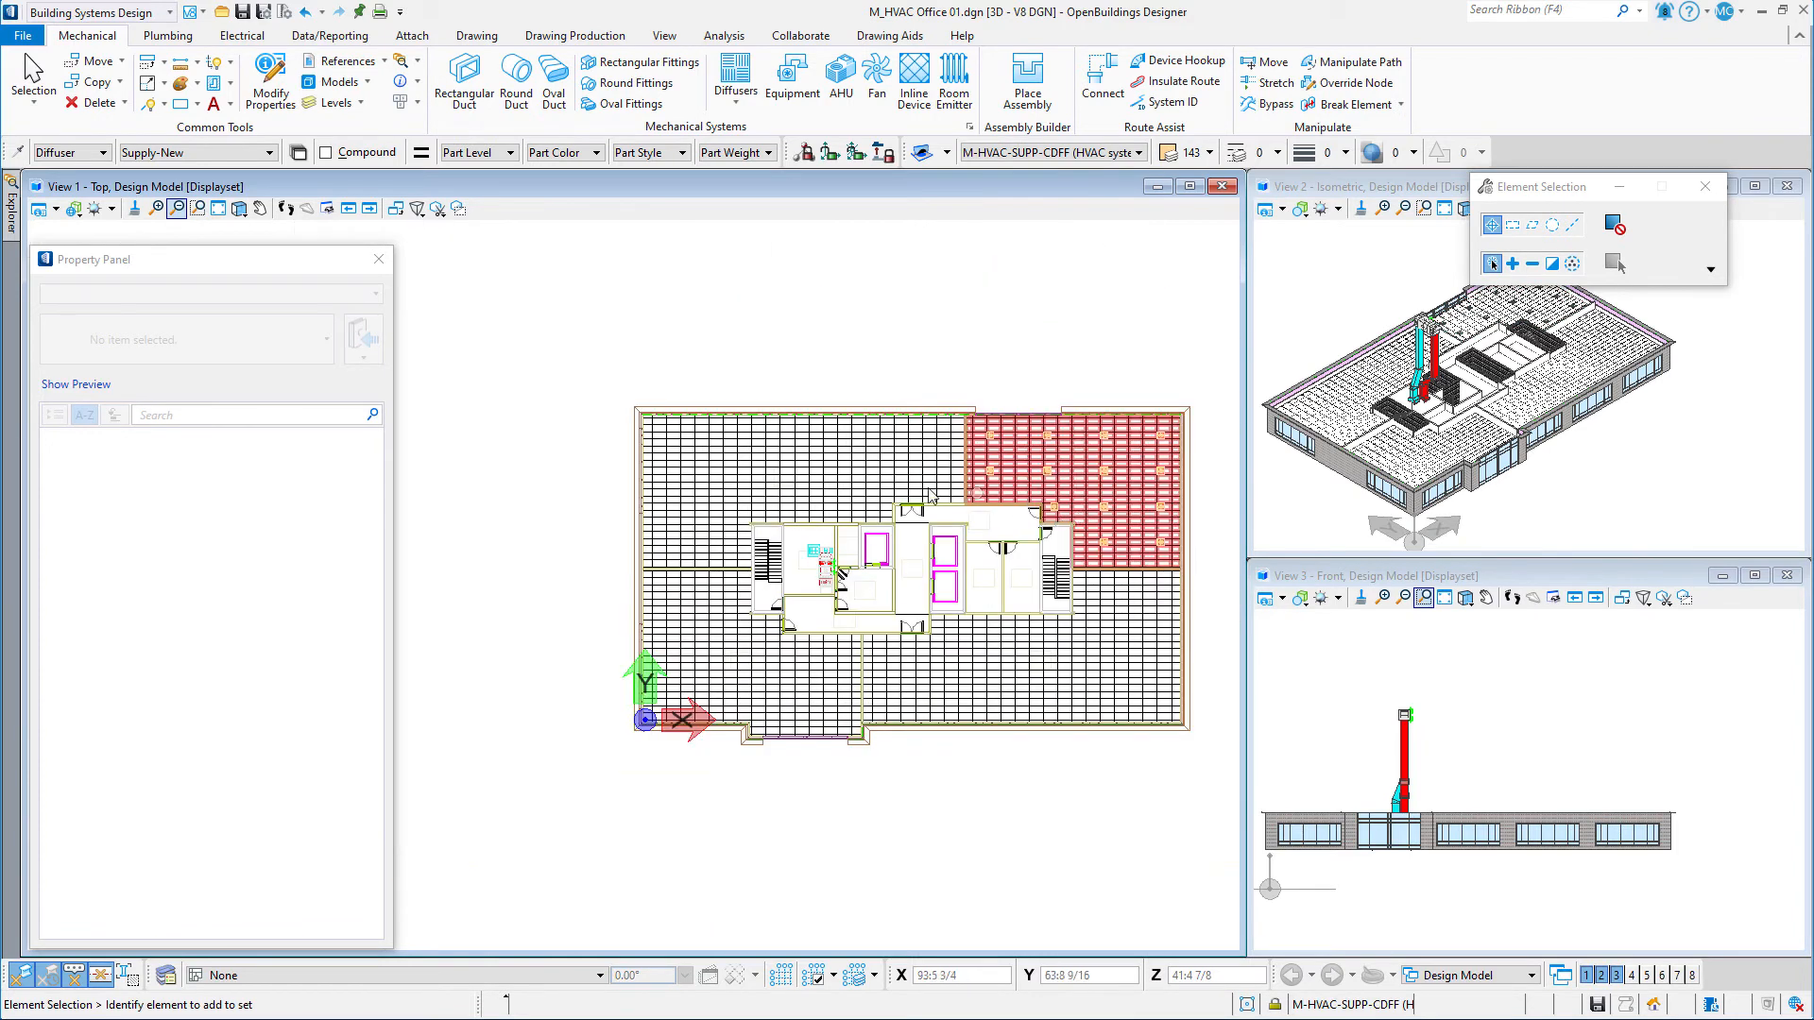
pyautogui.scroll(3, 931, 494)
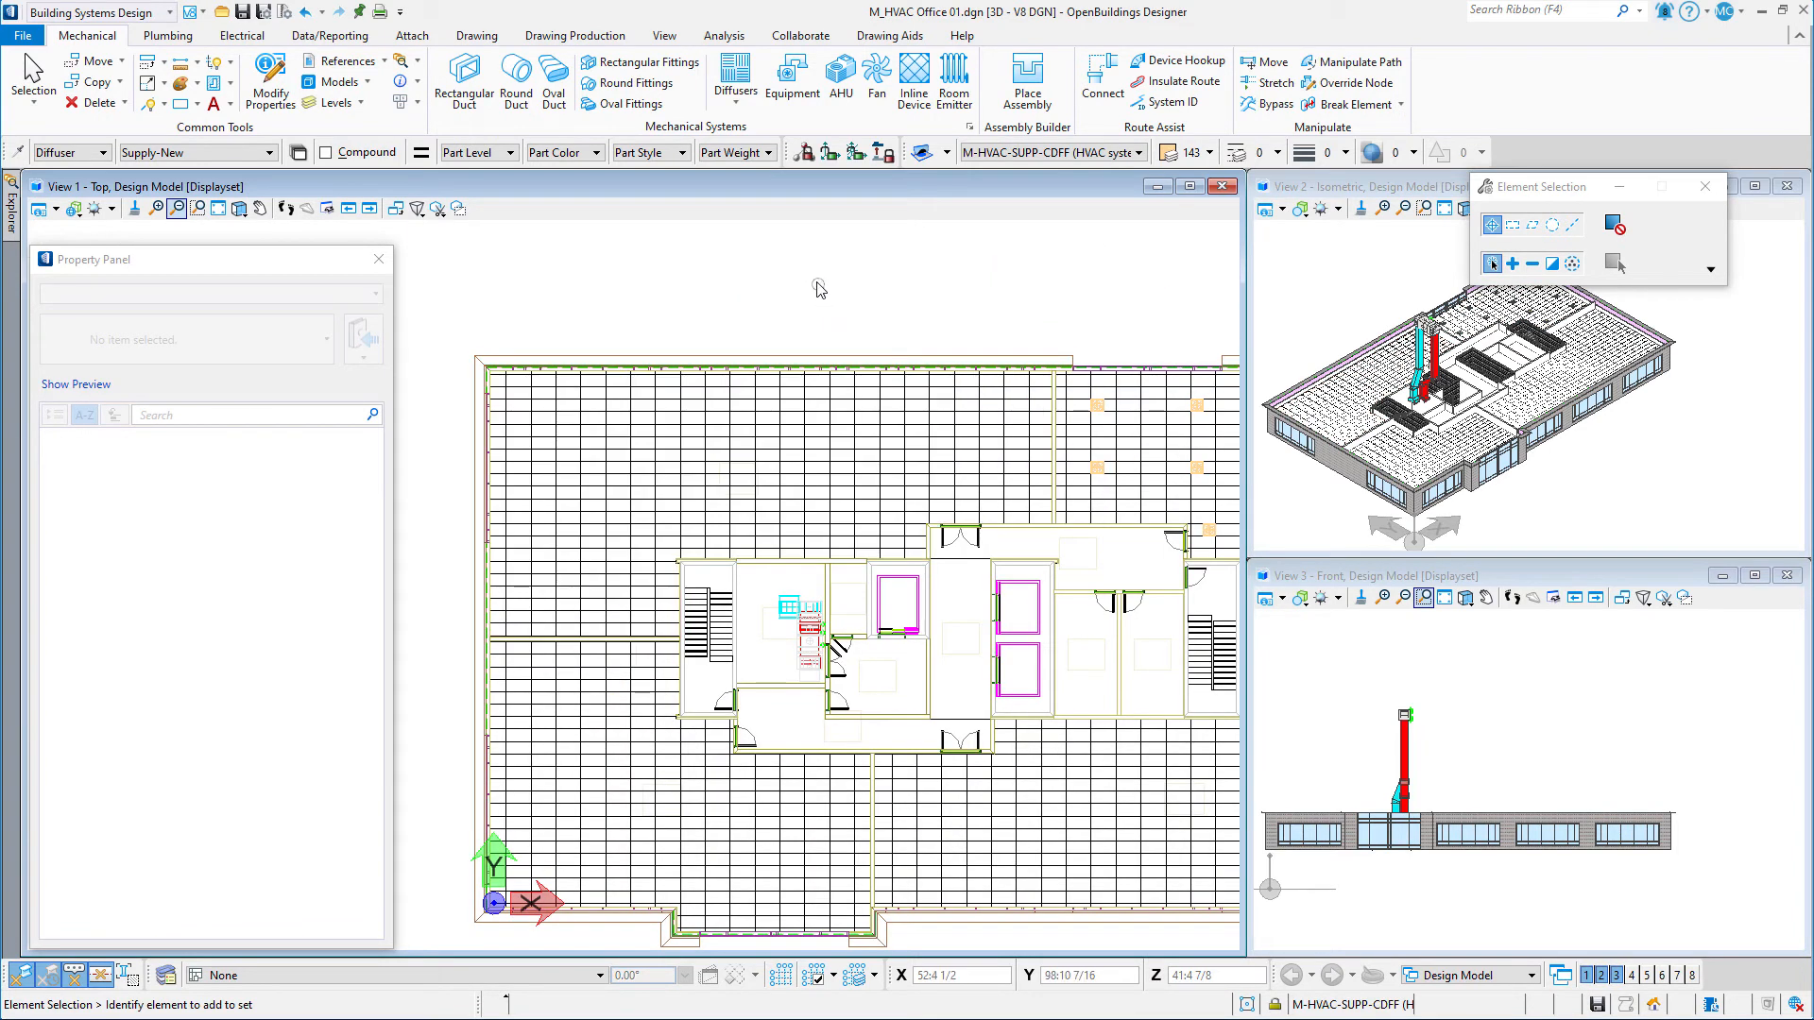
pyautogui.click(736, 76)
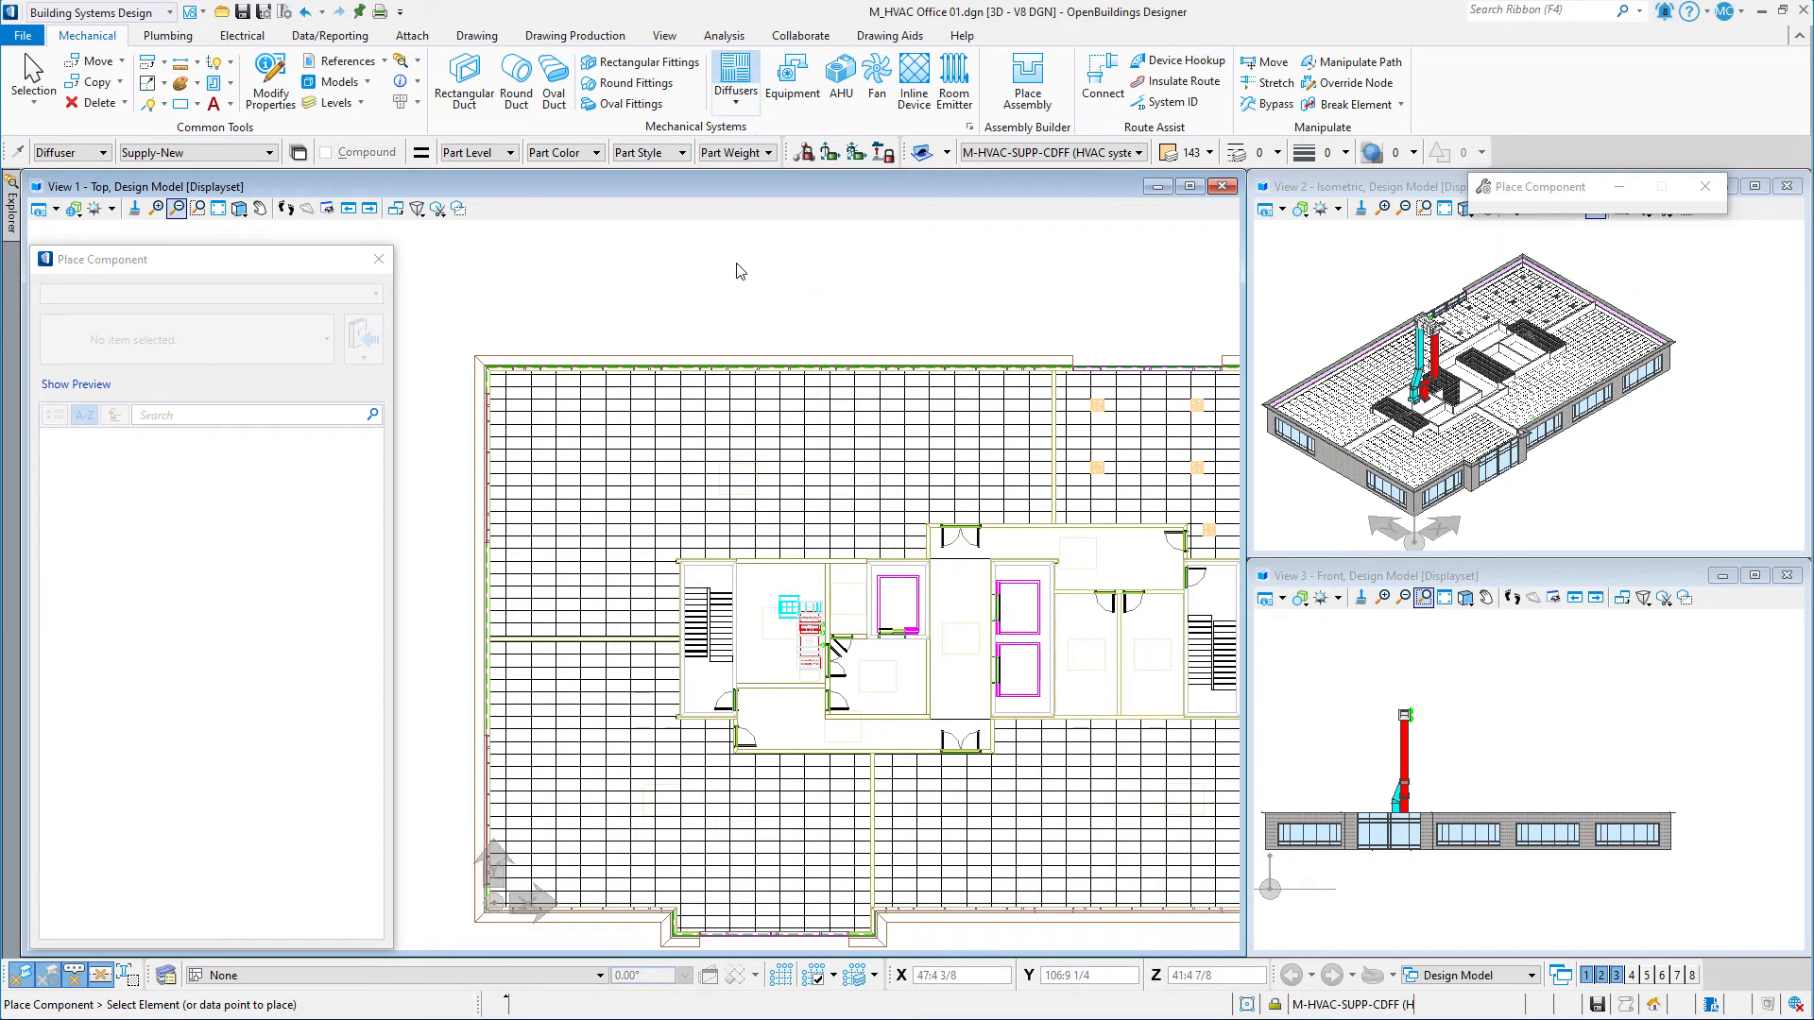
pyautogui.click(736, 83)
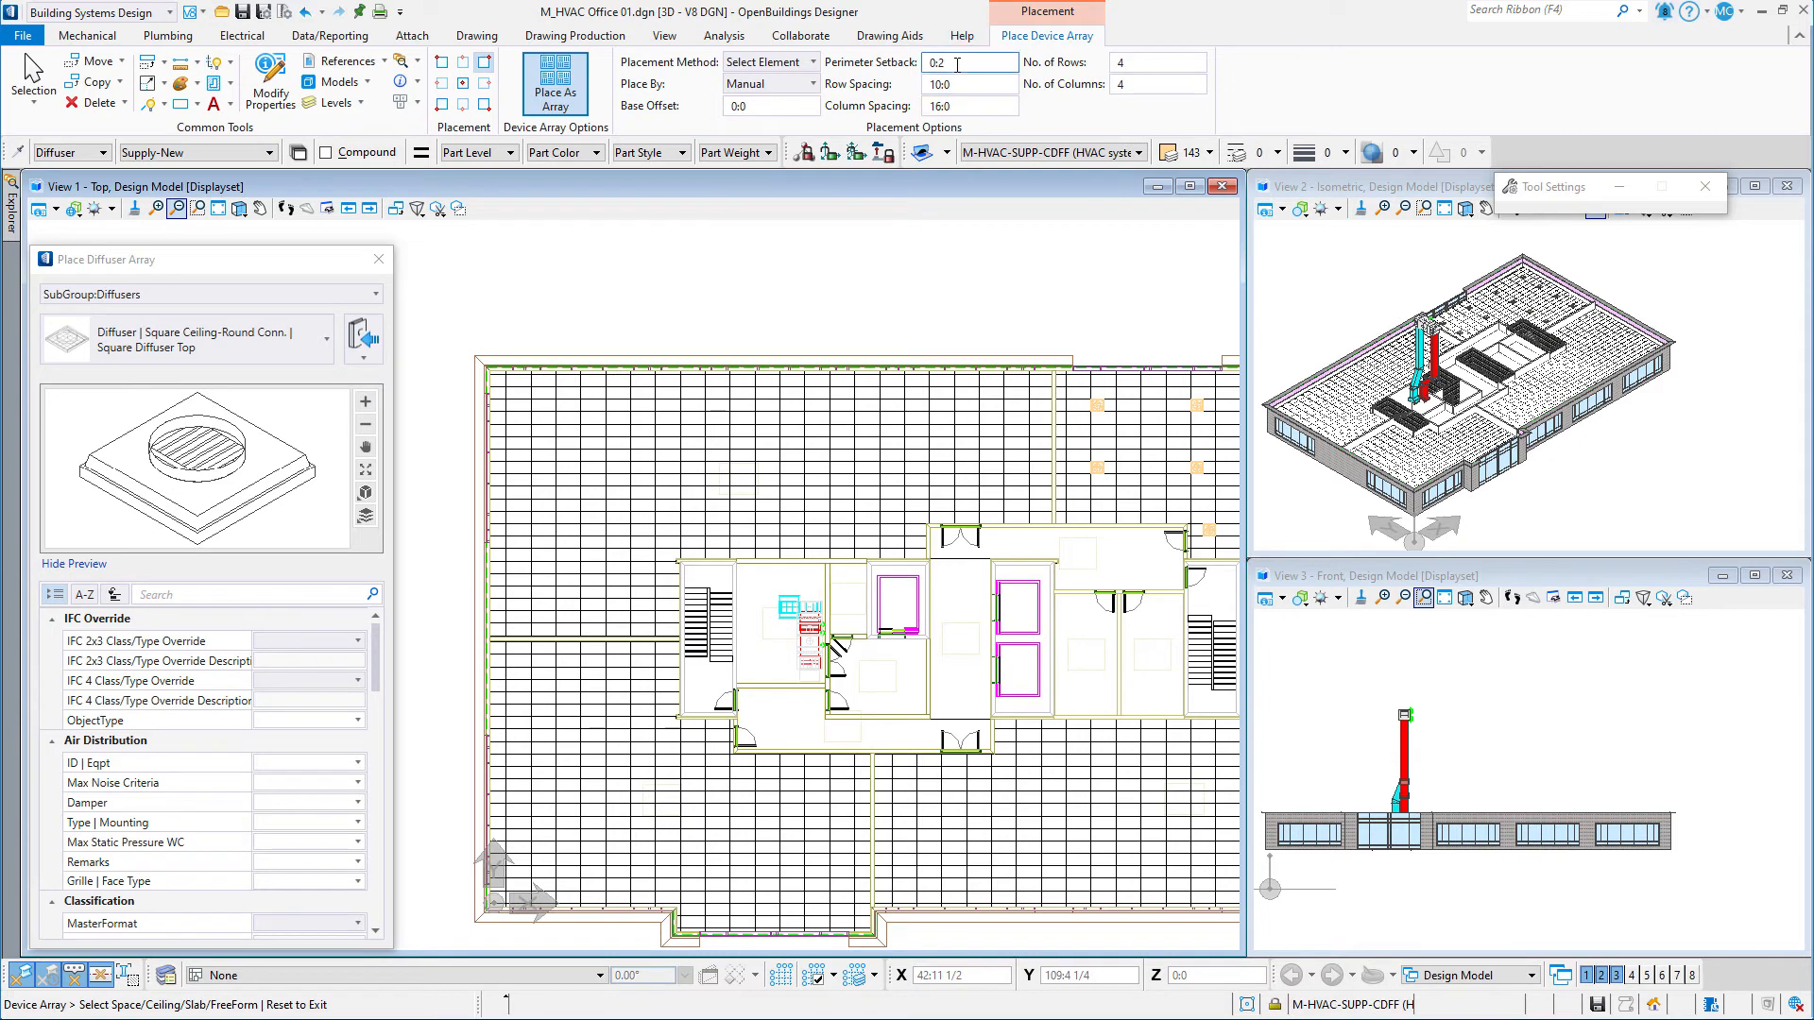
pyautogui.moveTo(957, 64); pyautogui.dragTo(927, 68)
pyautogui.write('0')
pyautogui.press('Return')
pyautogui.moveTo(1127, 85); pyautogui.dragTo(1106, 91)
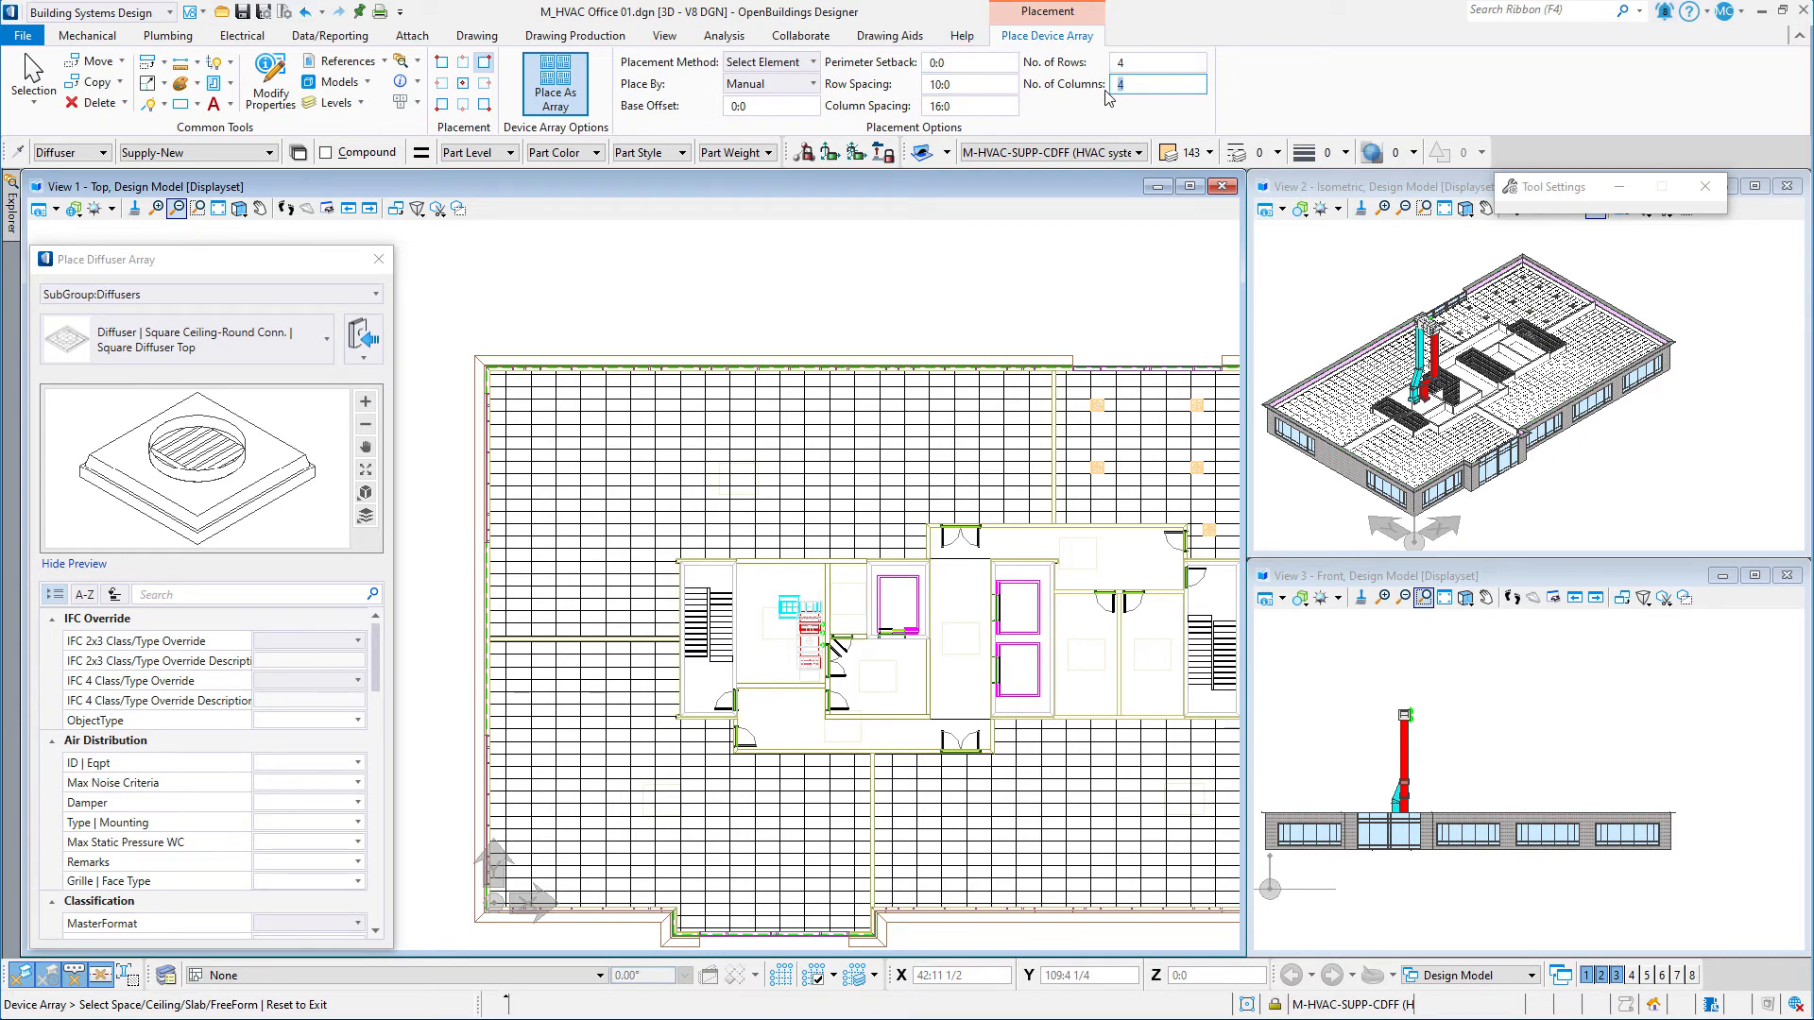
pyautogui.write('6')
pyautogui.press('Return')
# Place the diffuser array on the building's upper-left ceiling, with its origin near the upper-right corner, and inspect it in the isometric view.
pyautogui.click(897, 421)
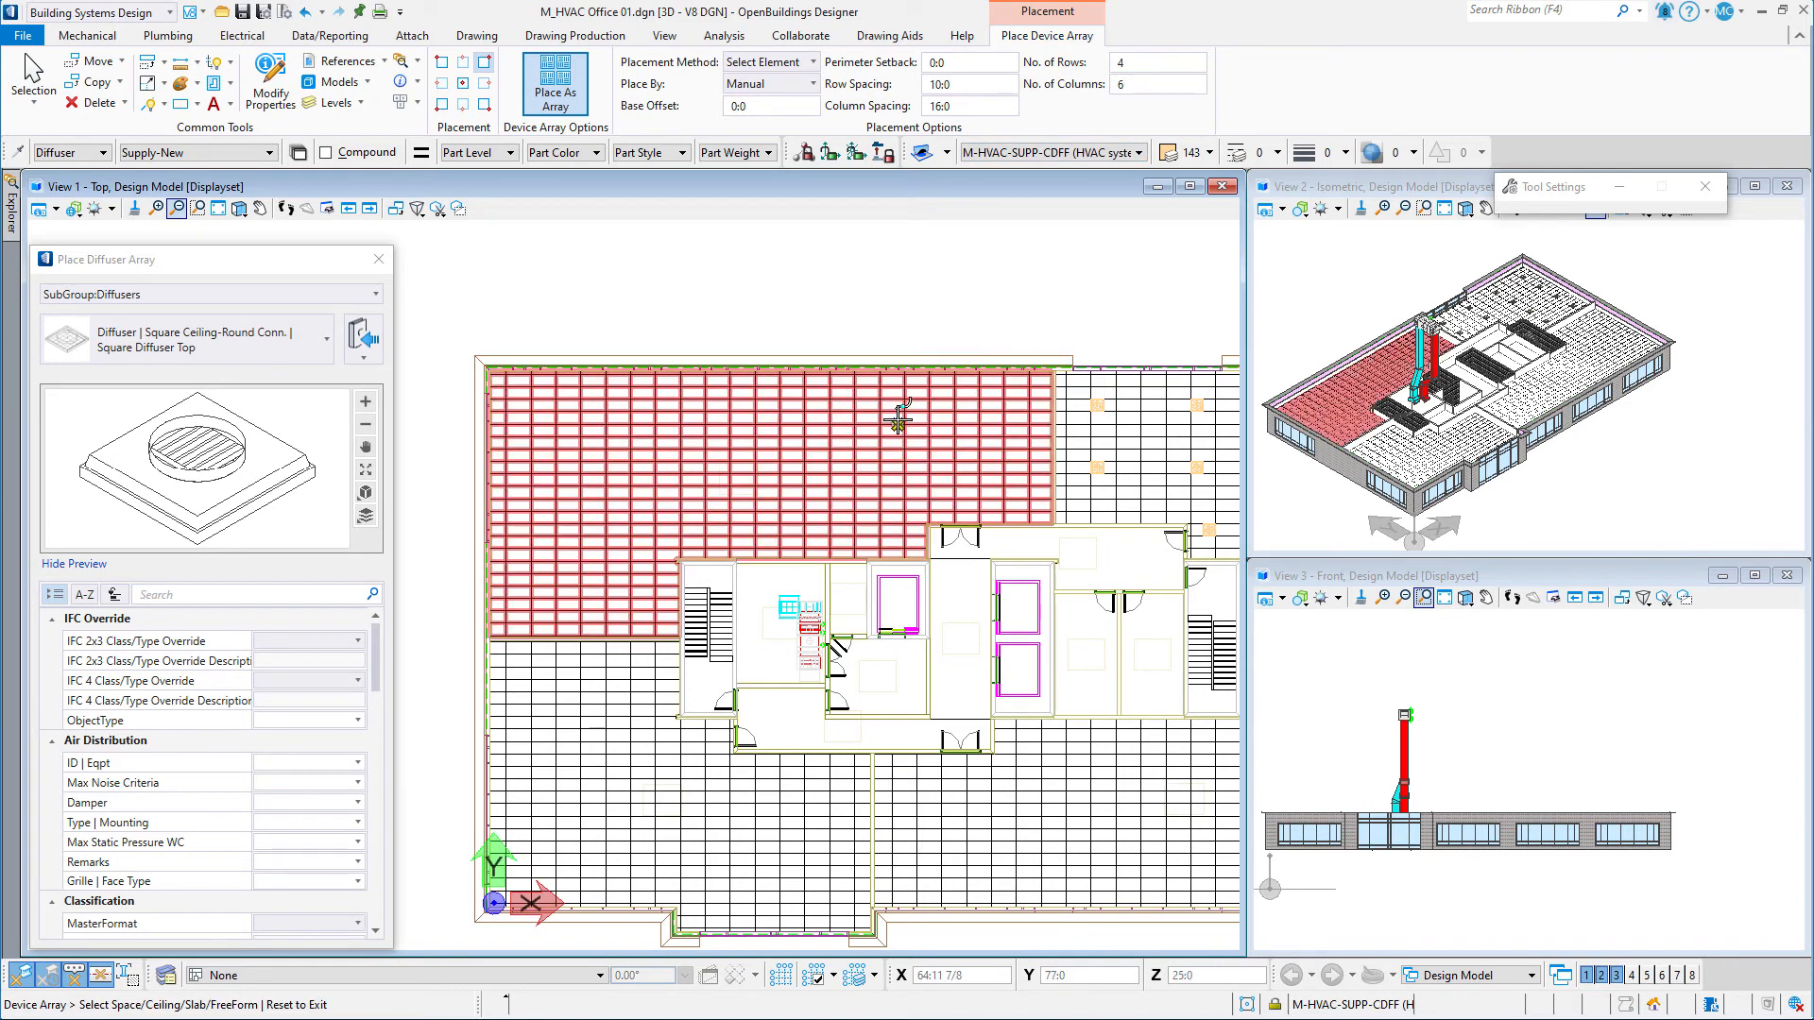
pyautogui.click(898, 422)
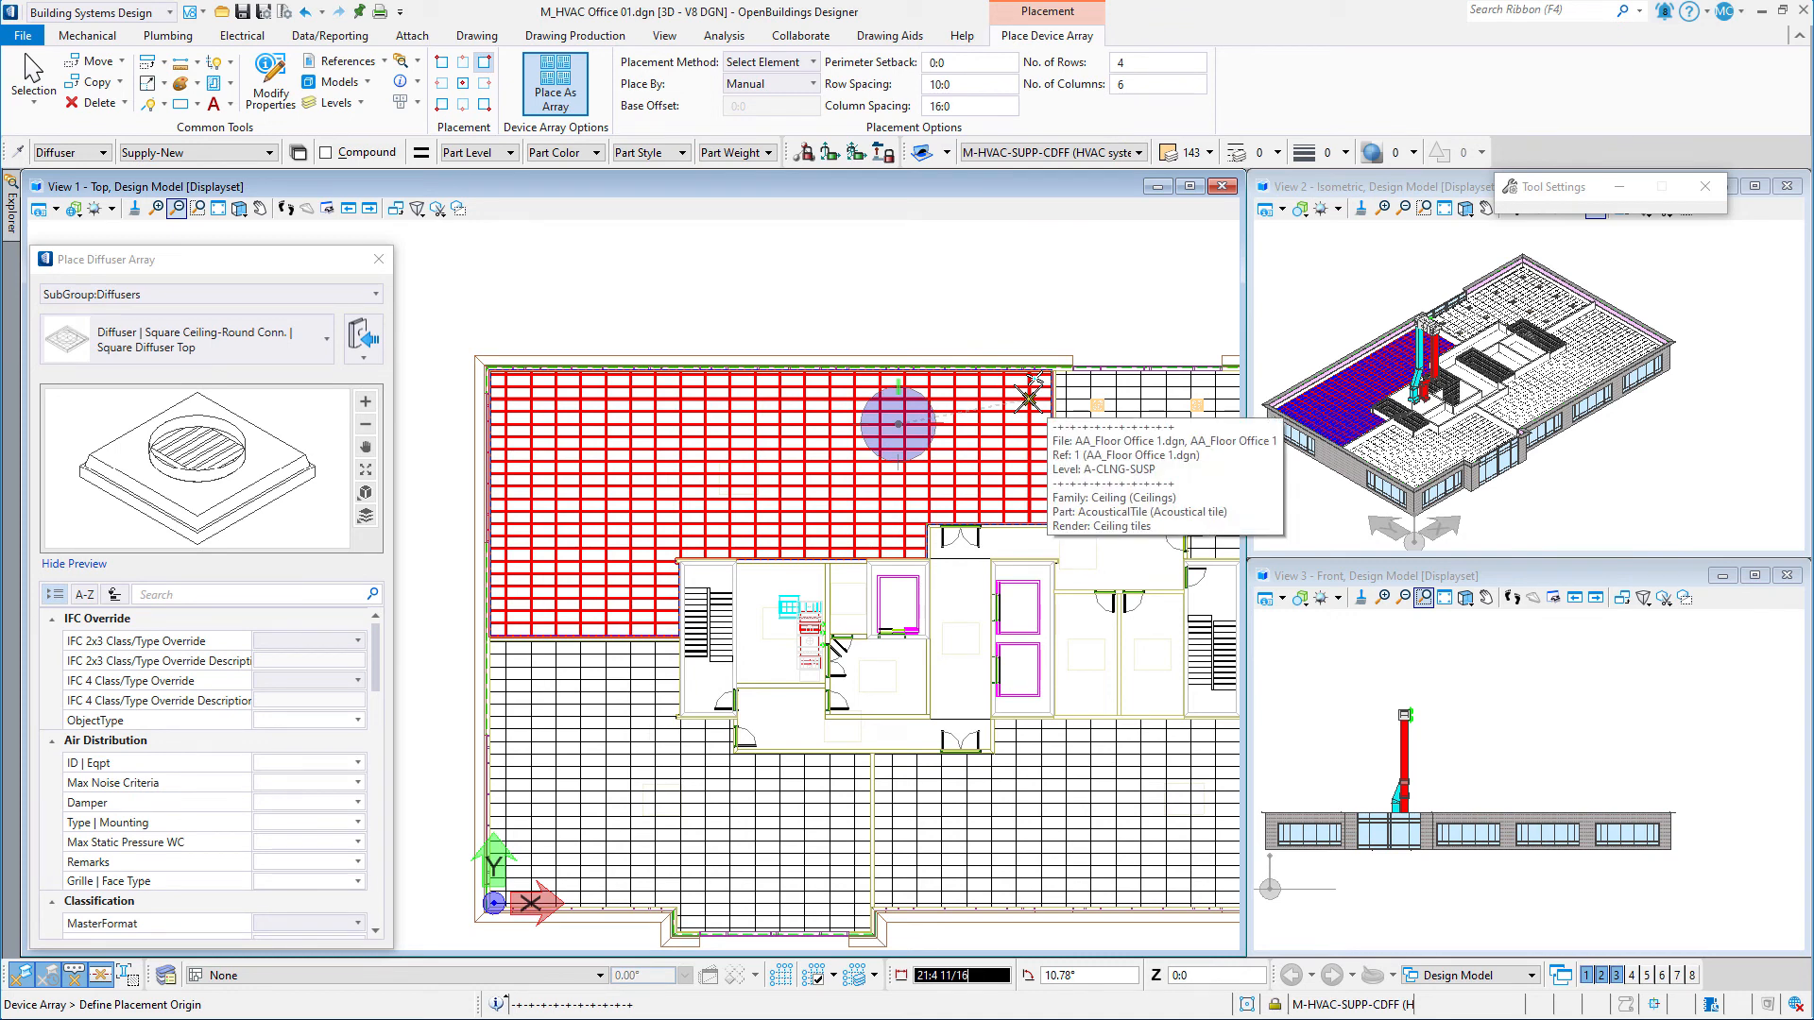
pyautogui.click(1029, 399)
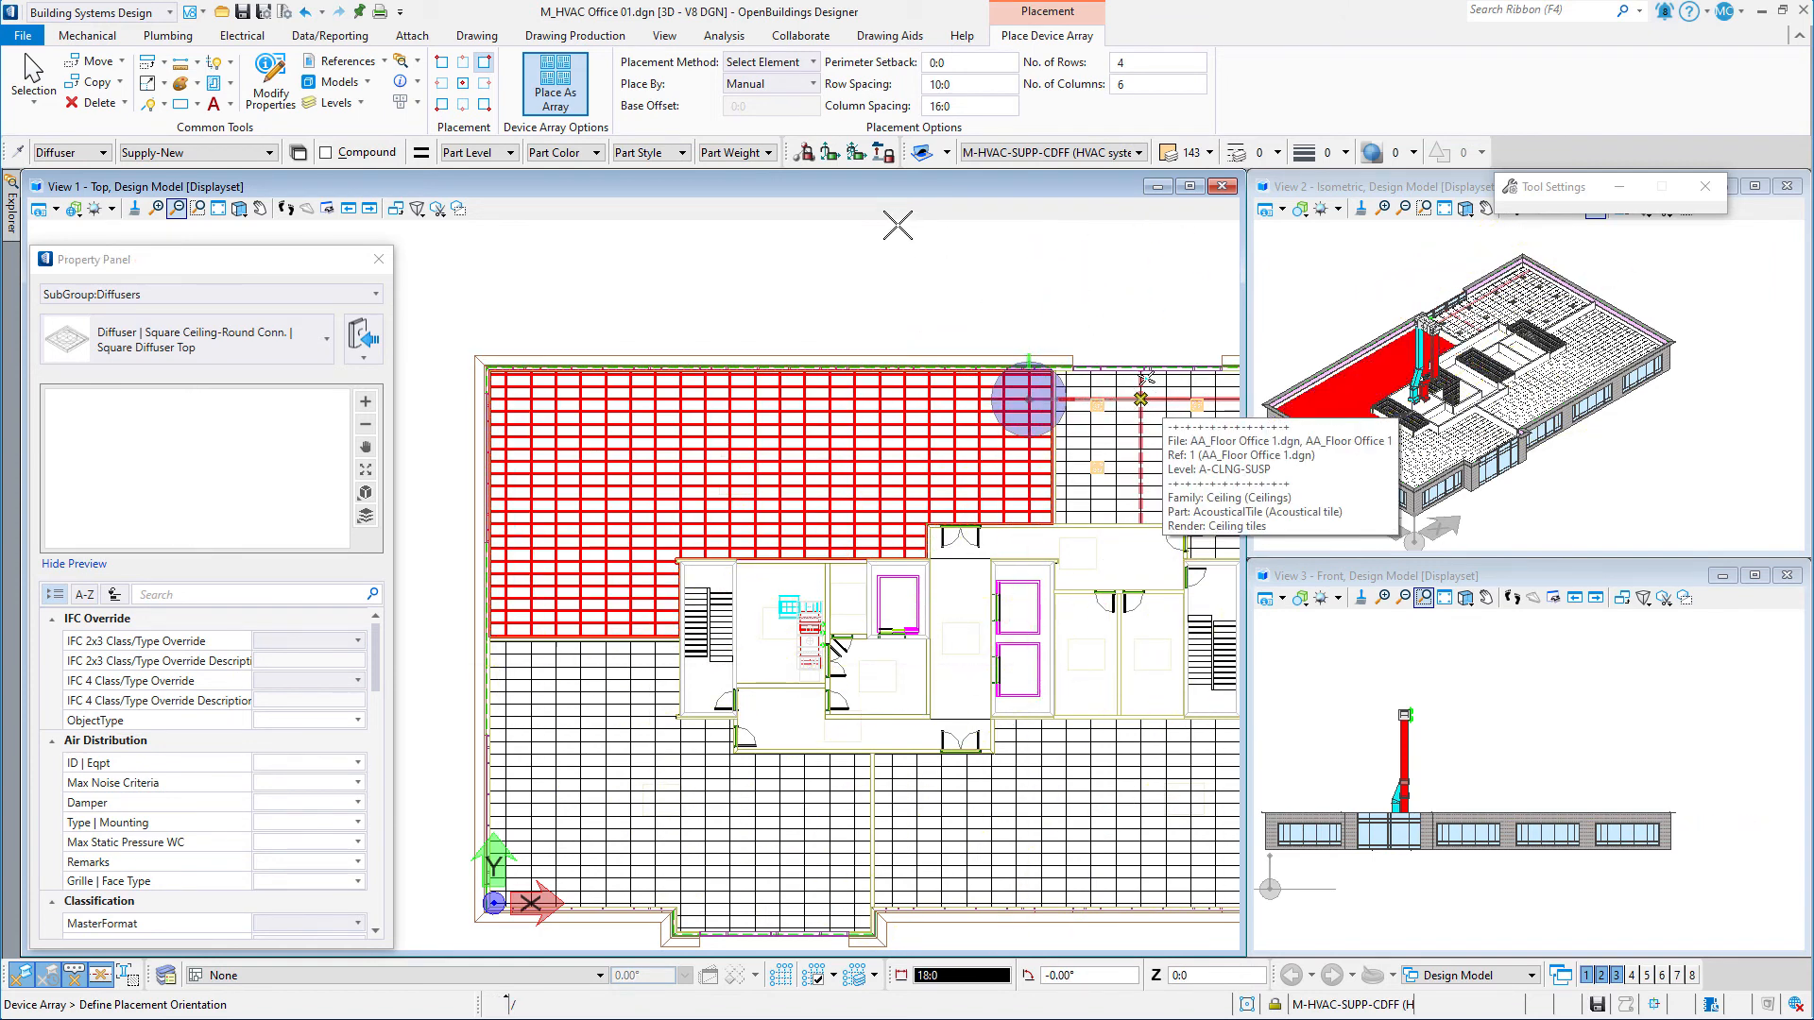
pyautogui.click(1142, 399)
pyautogui.press('Escape')
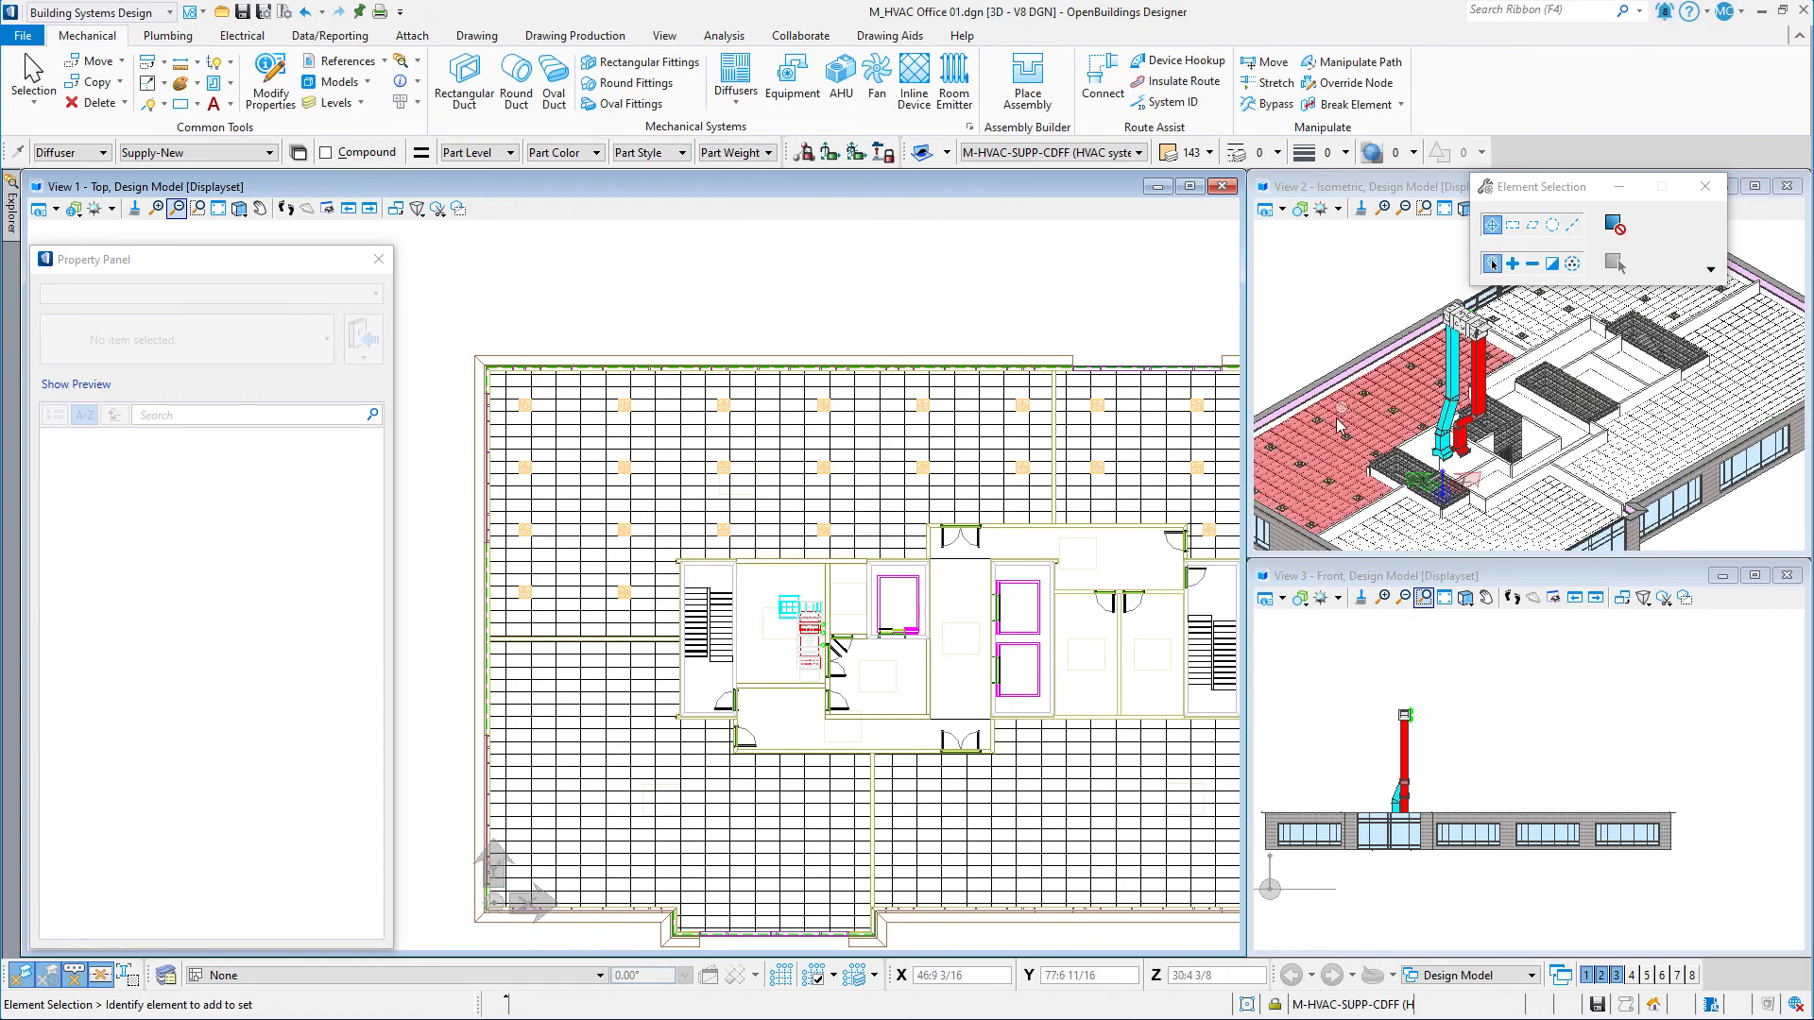
pyautogui.scroll(5, 1321, 446)
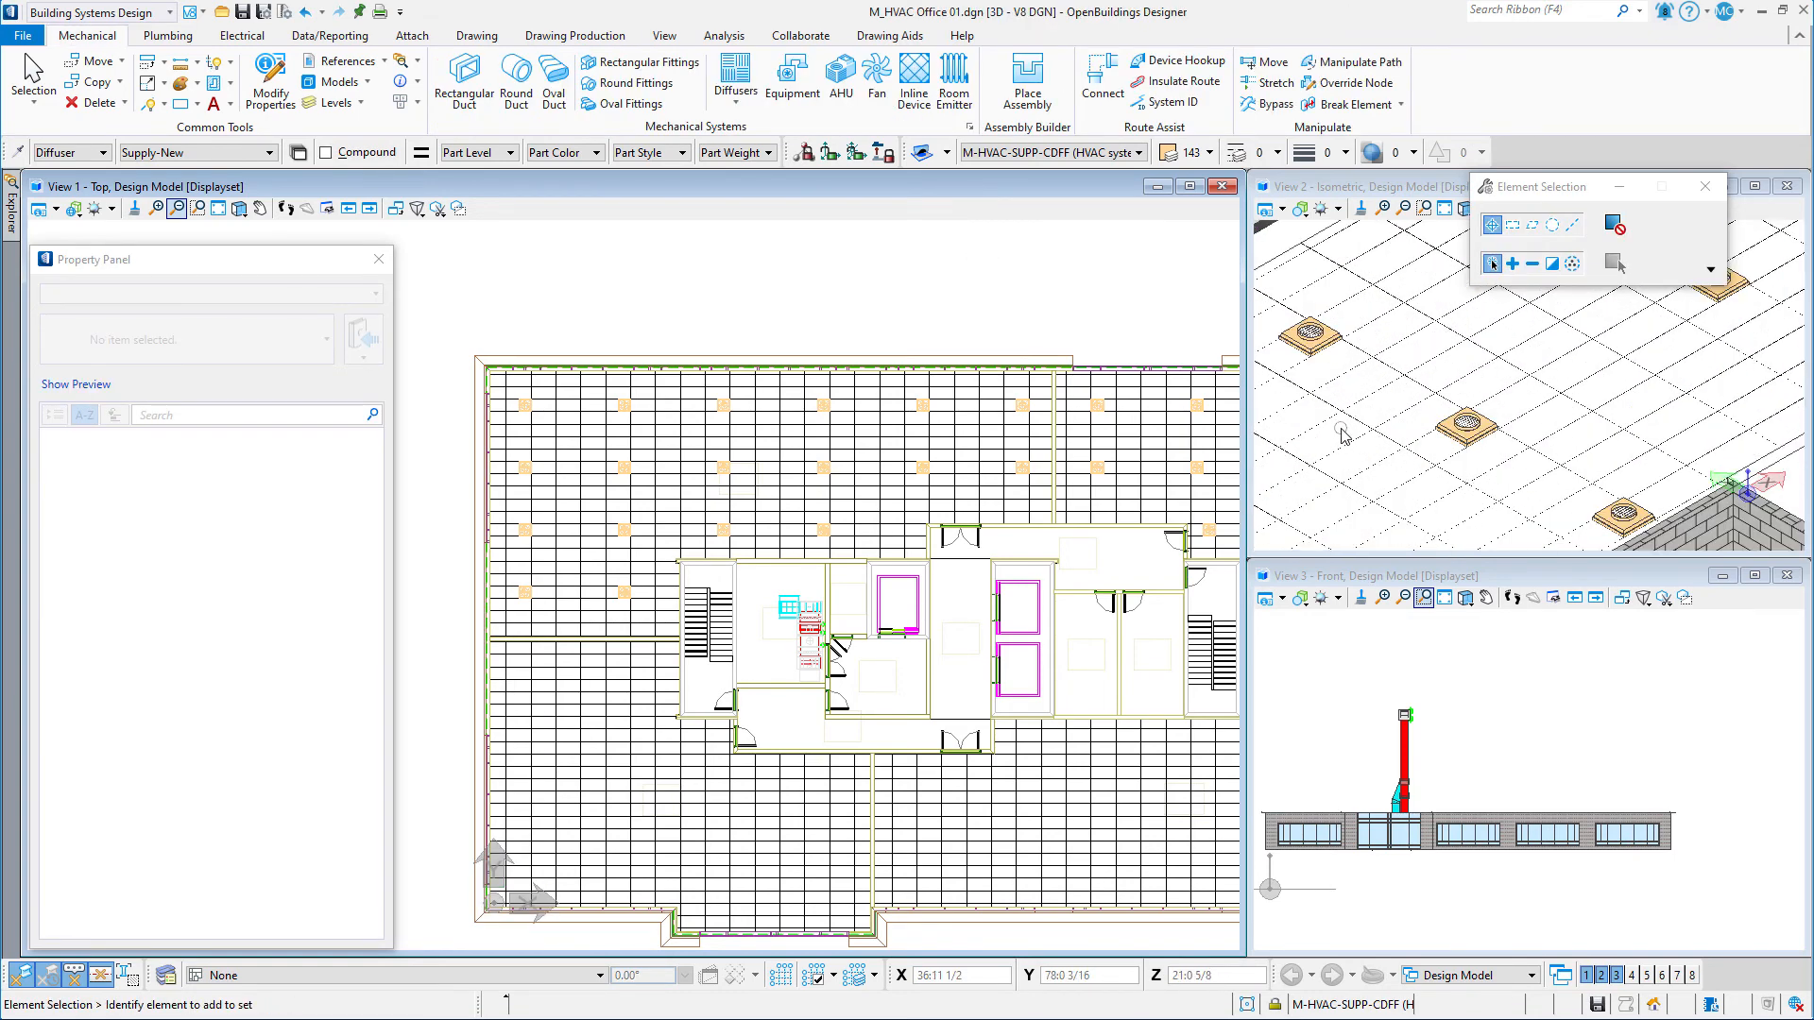